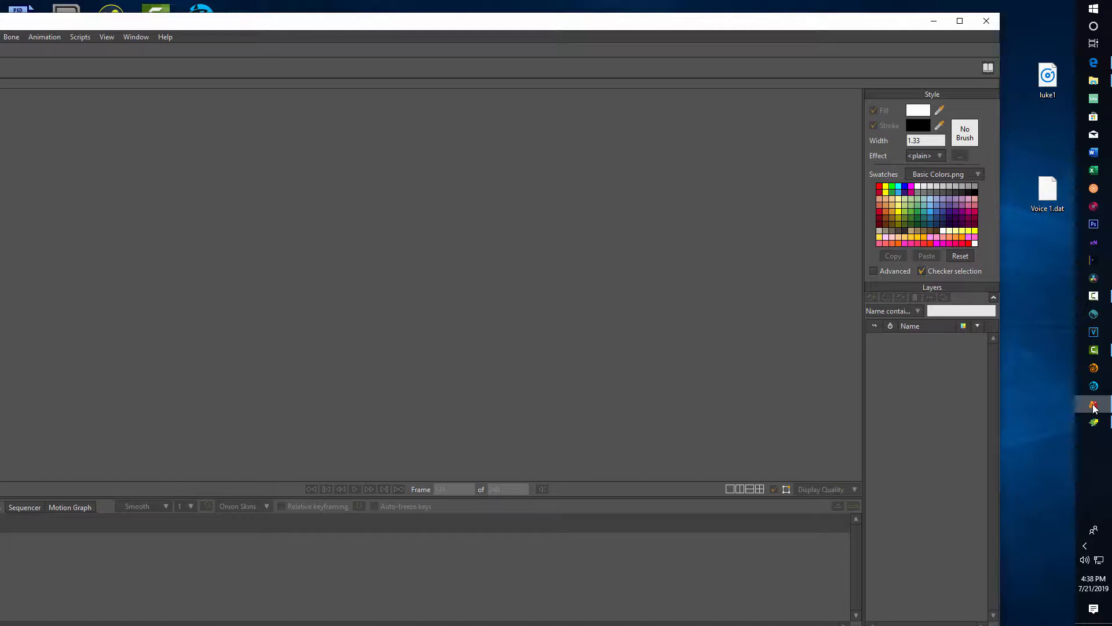
Open Papagayo and load the luke1 audio file from the desktop into it.
left_click(1093, 421)
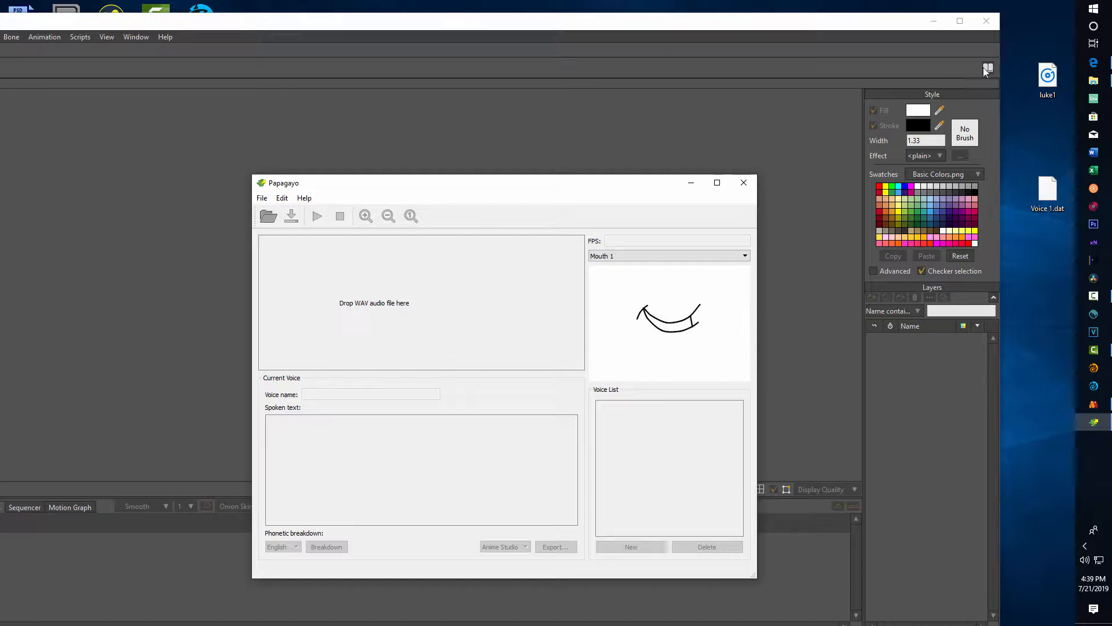
left_click(1052, 81)
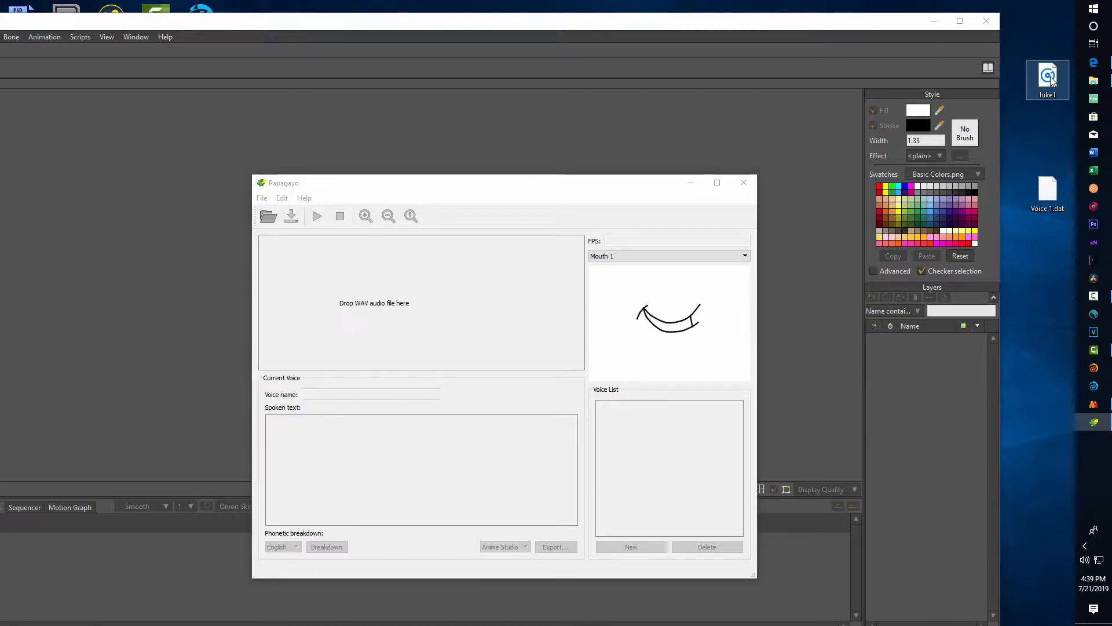
left_click_drag(1051, 81, 472, 303)
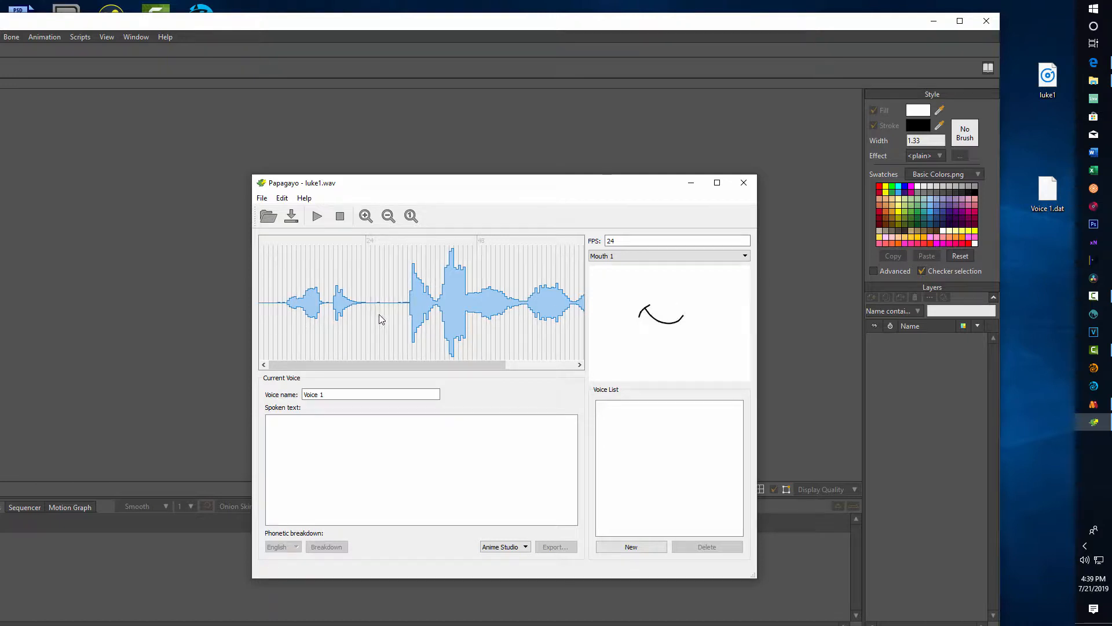
Enter "Luke I am your father." as the spoken text of Voice 1.
left_click(365, 439)
type("Luke ")
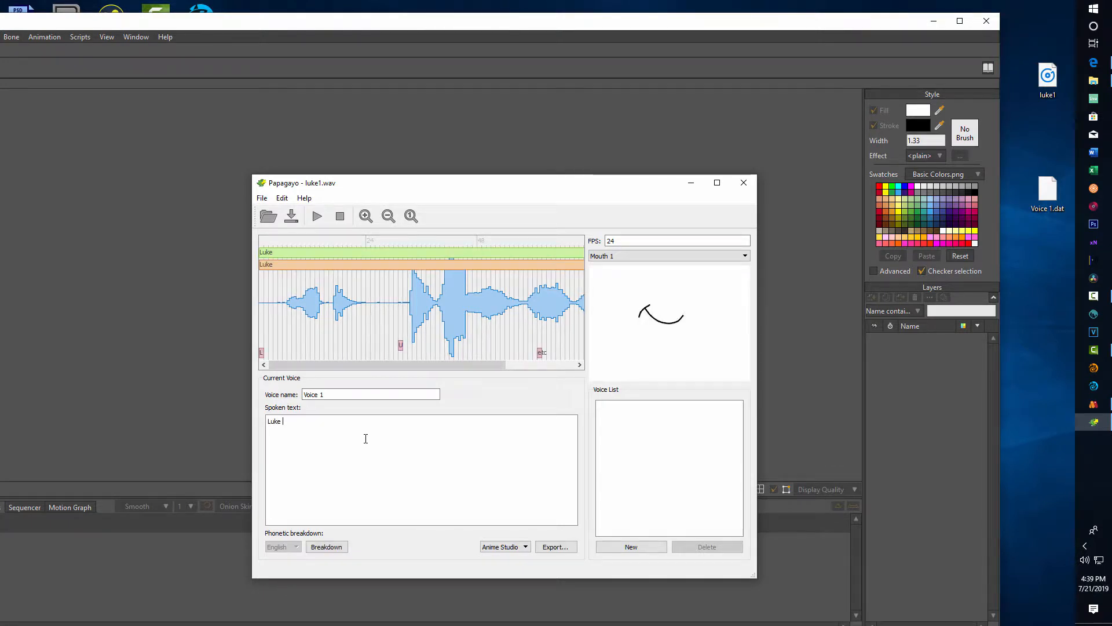
type("I am your father.")
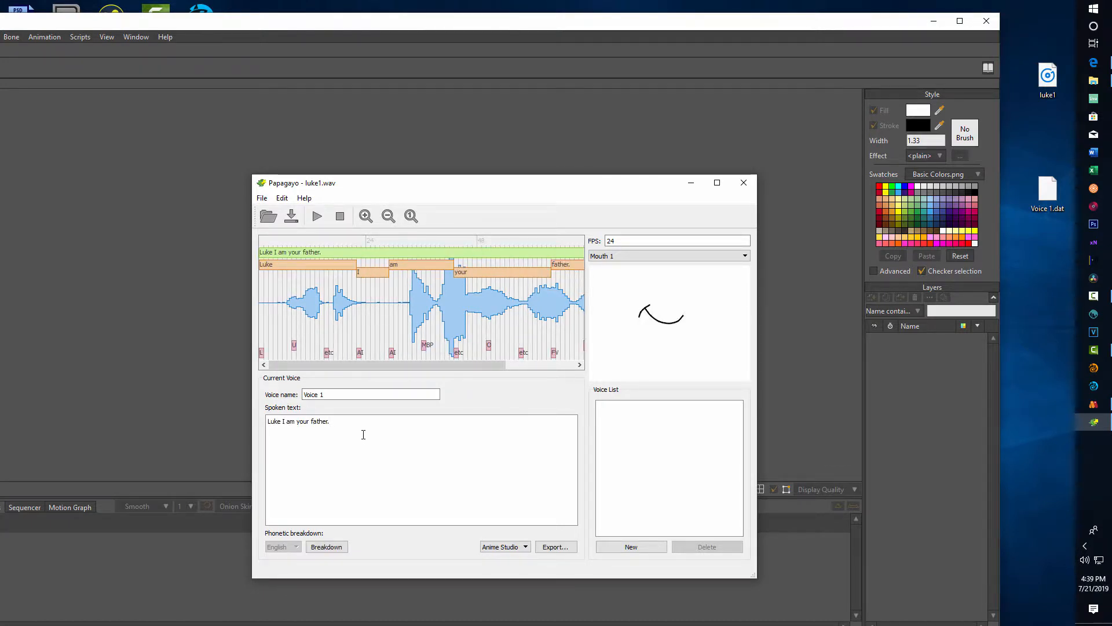
Maximize the window and trim the phrase block's start and end to where the speech begins and ends in the waveform.
left_click(717, 183)
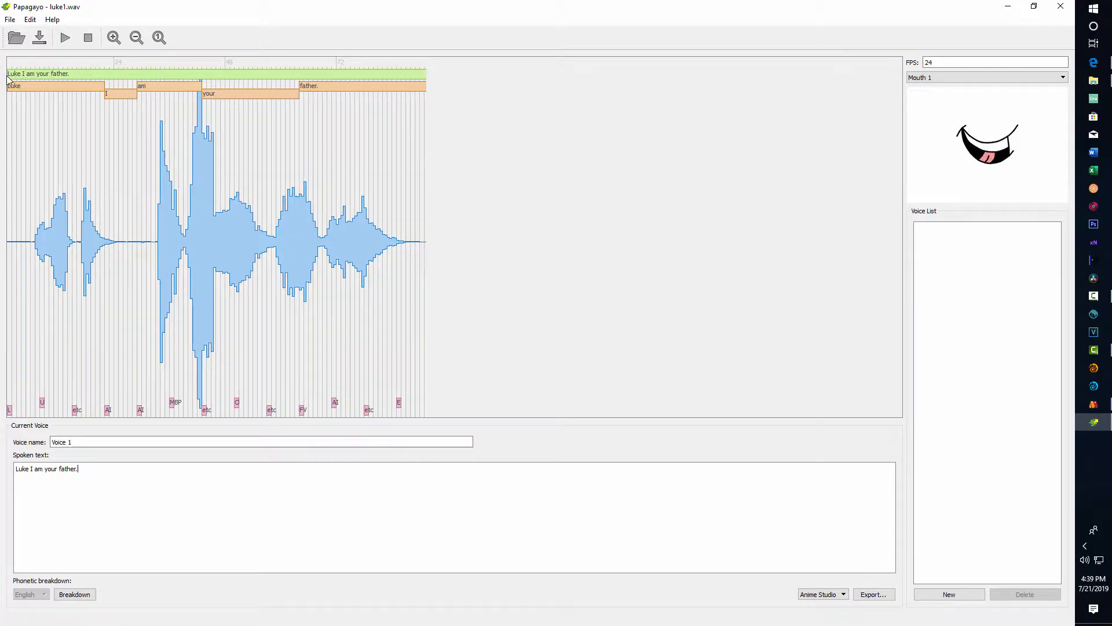
left_click_drag(11, 74, 36, 74)
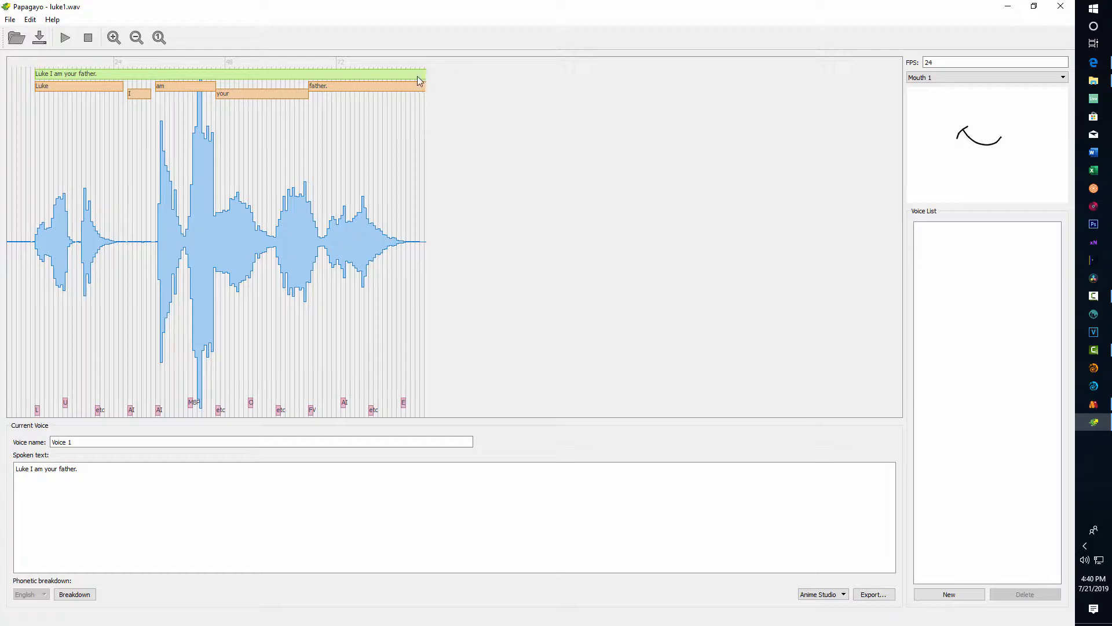
left_click_drag(424, 75, 401, 81)
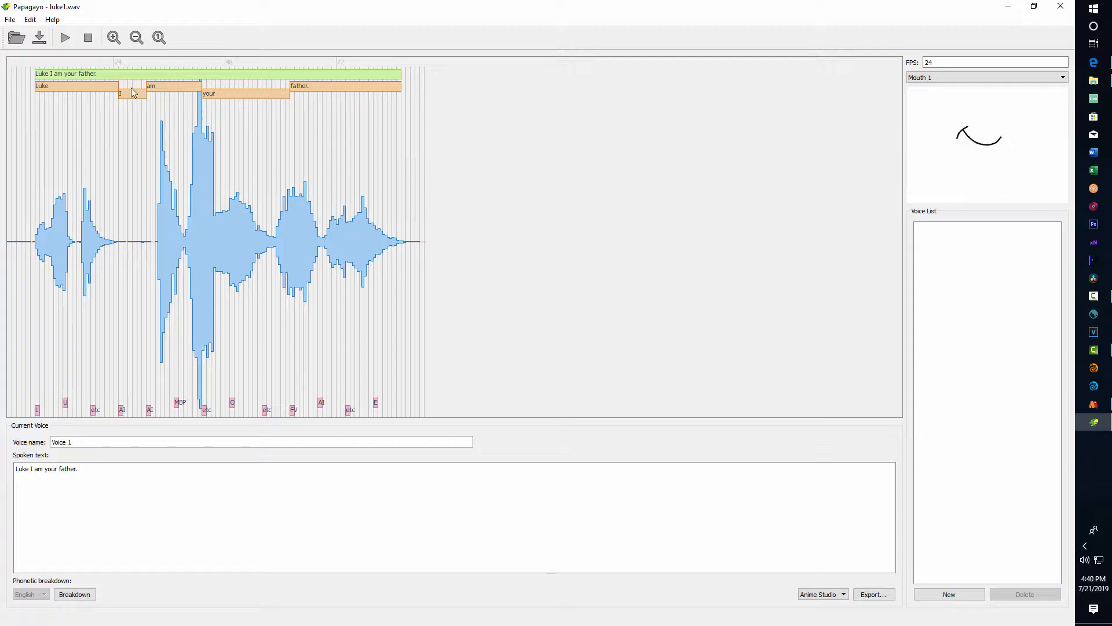
Align the word blocks "father.", "your", "am" and "I" with their matching sounds in the waveform.
left_click_drag(293, 85, 273, 97)
left_click(285, 86)
left_click(284, 85)
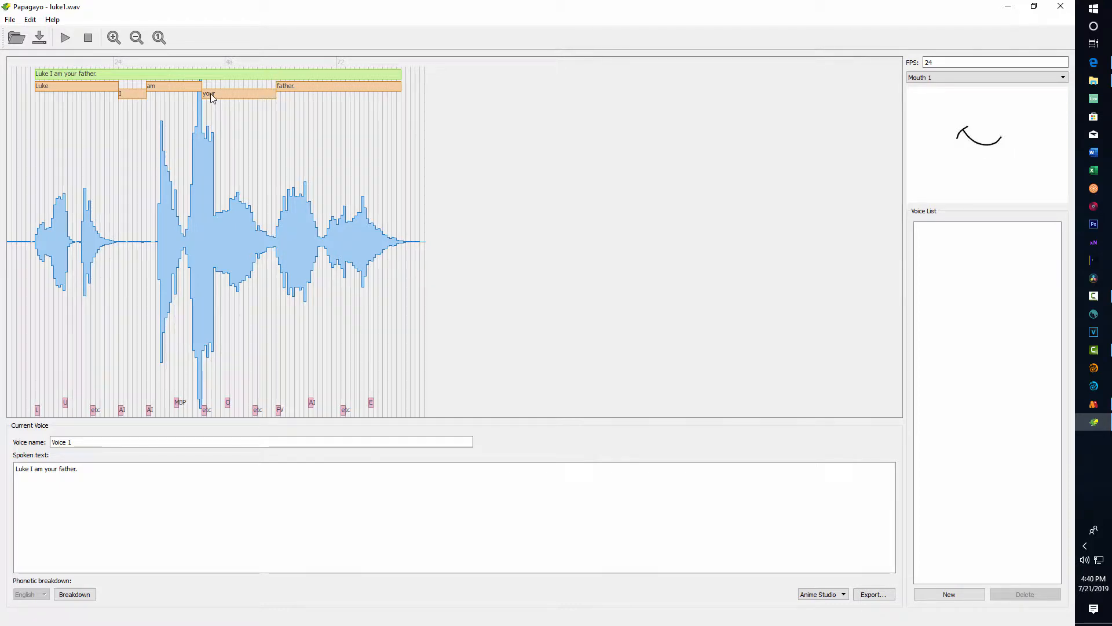
left_click_drag(205, 93, 215, 91)
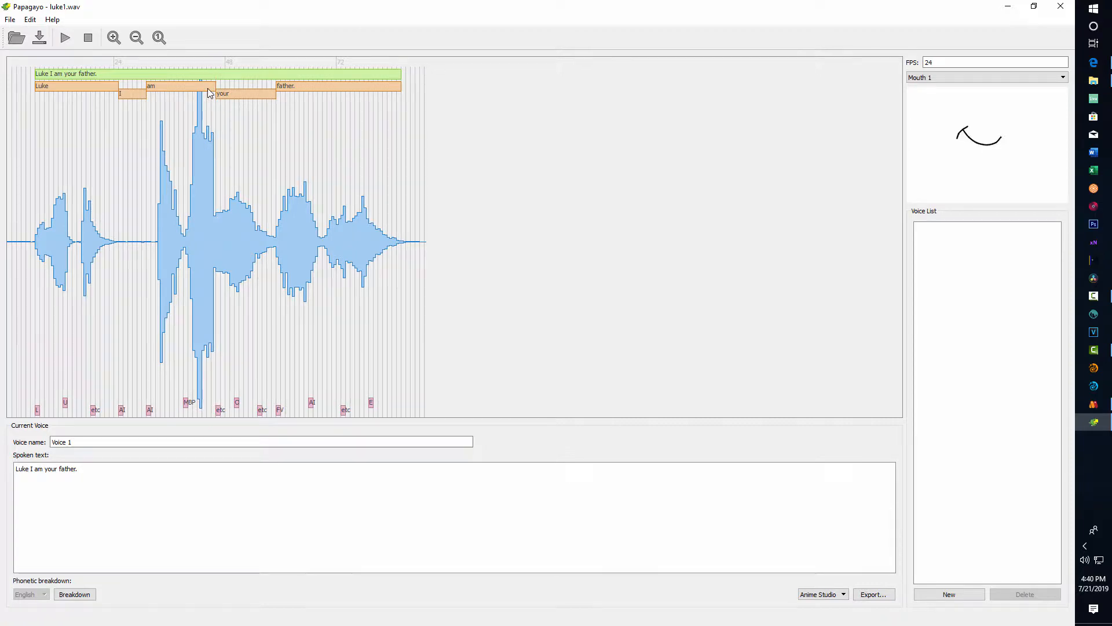
left_click_drag(209, 92, 103, 89)
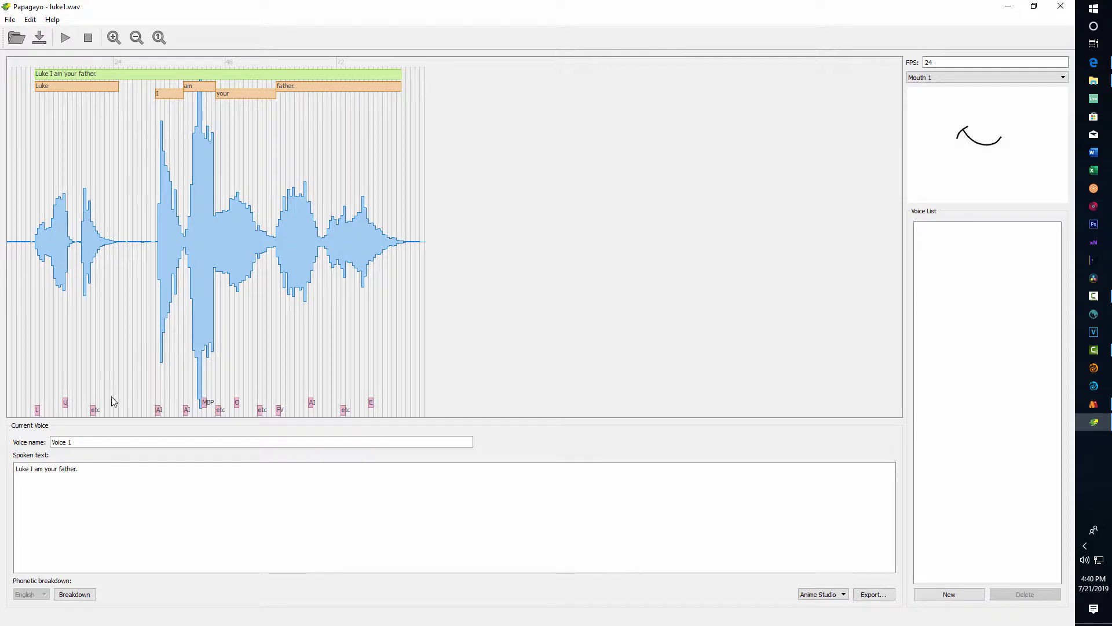
Preview the lip sync and check the desktop export location for the Voice 1 DAT file without saving.
left_click(65, 38)
left_click(875, 594)
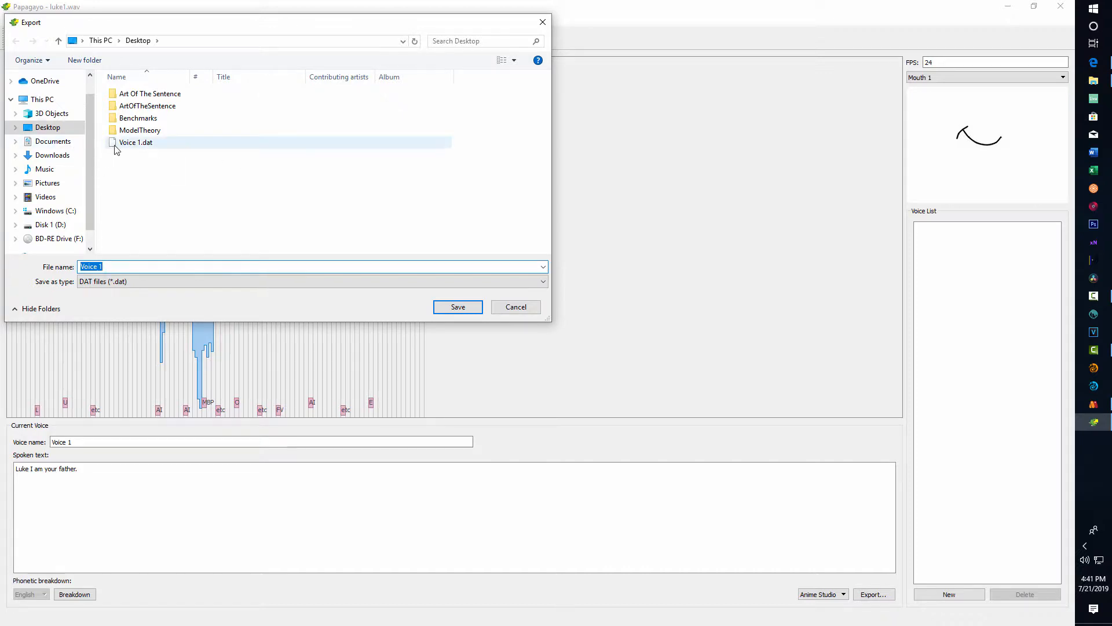
left_click(528, 312)
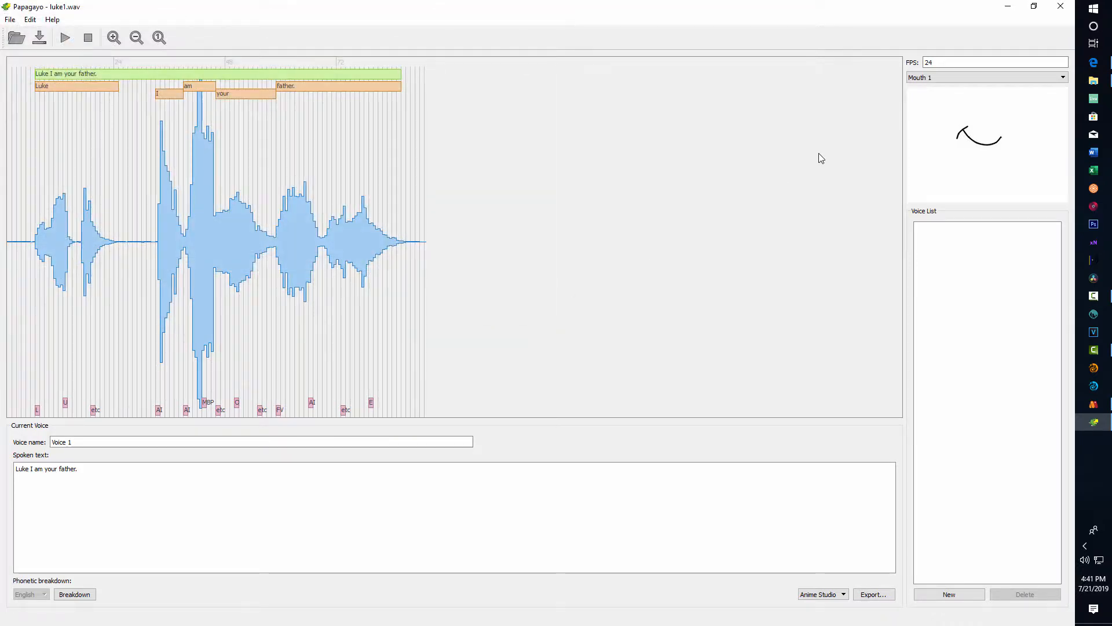
Switch to Moho and create a new project.
left_click(1011, 7)
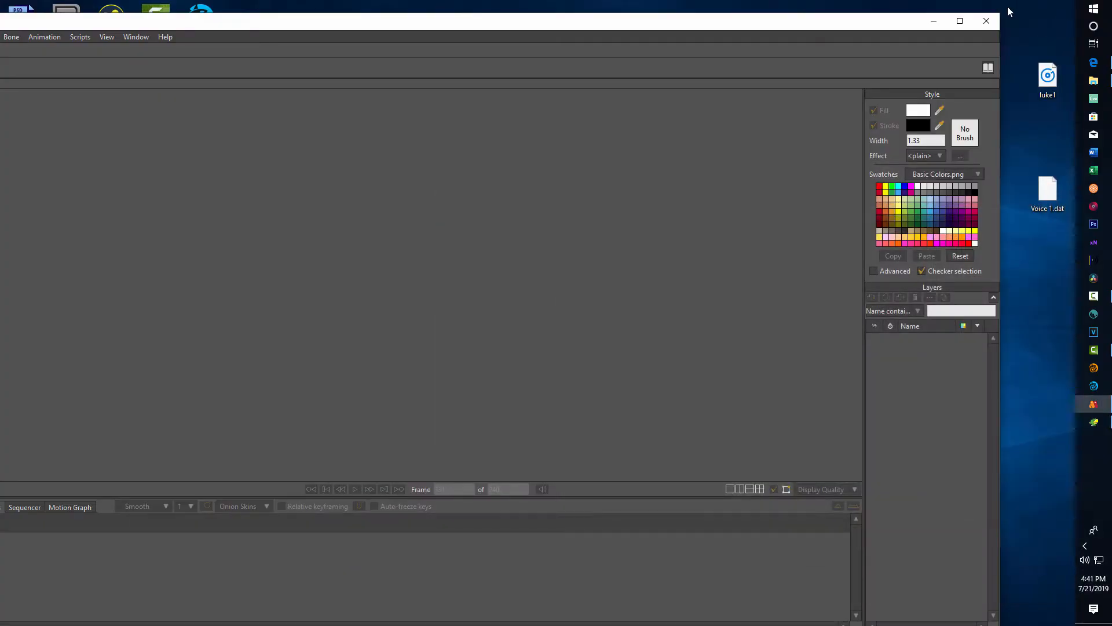
left_click_drag(785, 26, 811, 20)
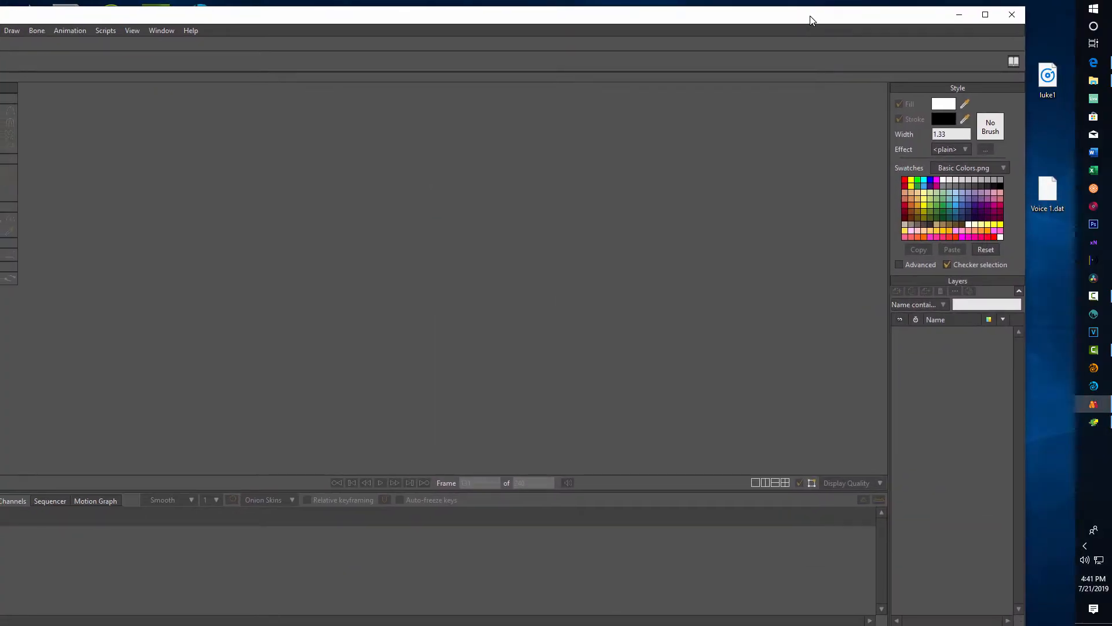
left_click(1095, 82)
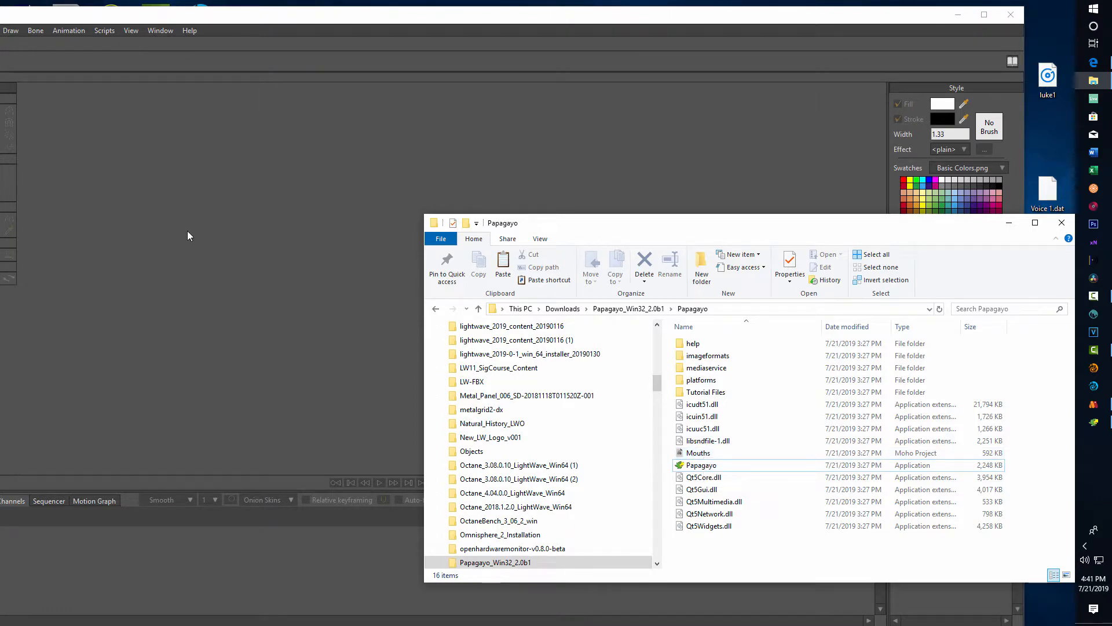
left_click(1011, 224)
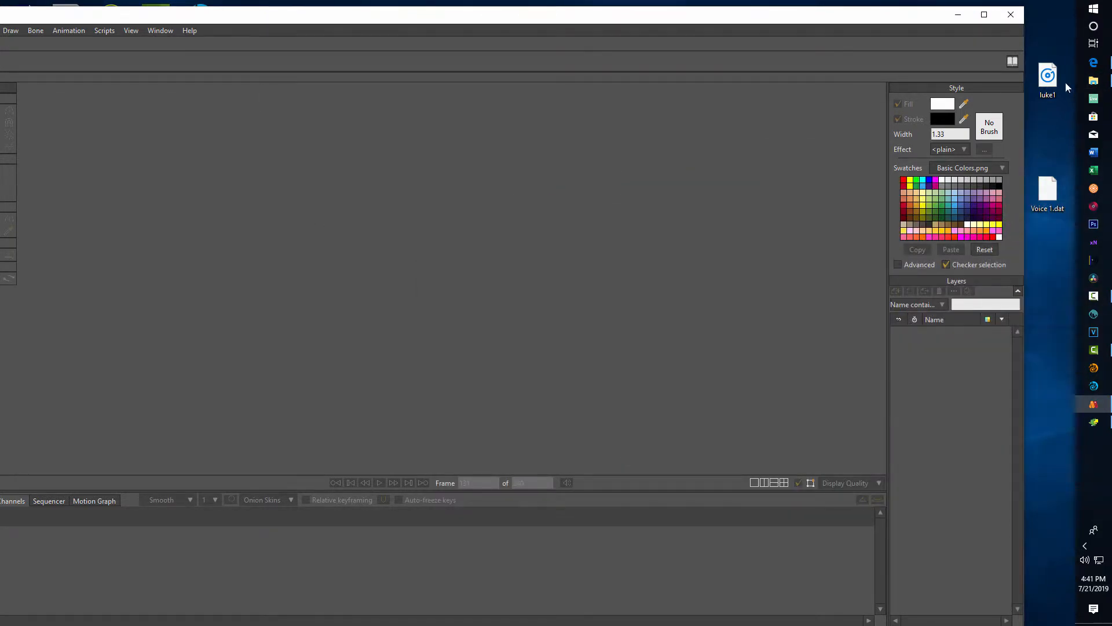
left_click_drag(76, 24, 123, 24)
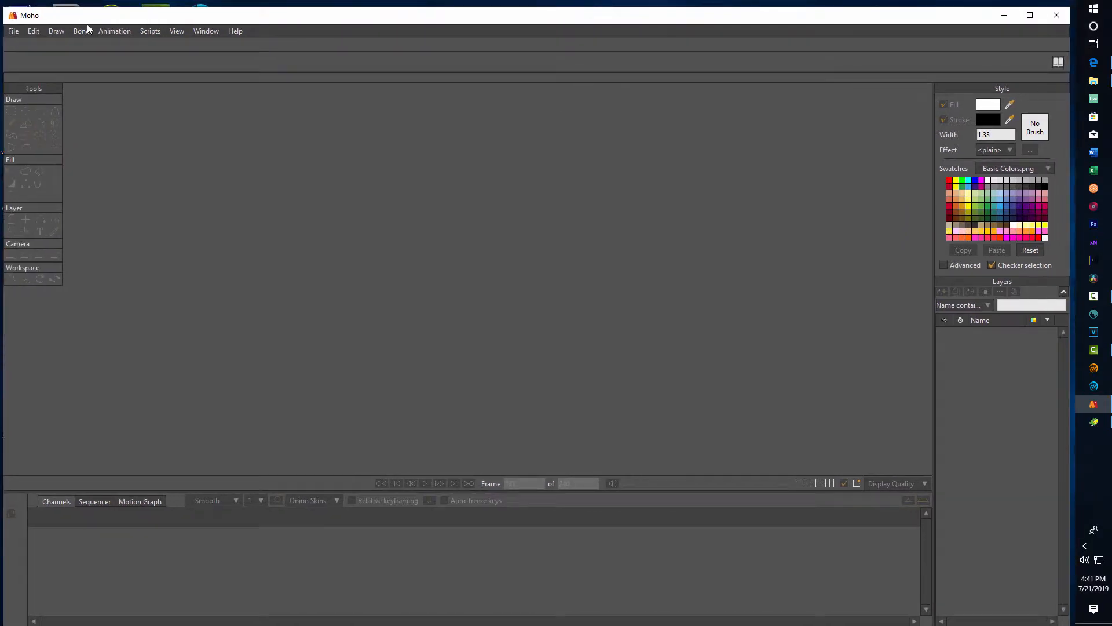
left_click(17, 32)
left_click(21, 43)
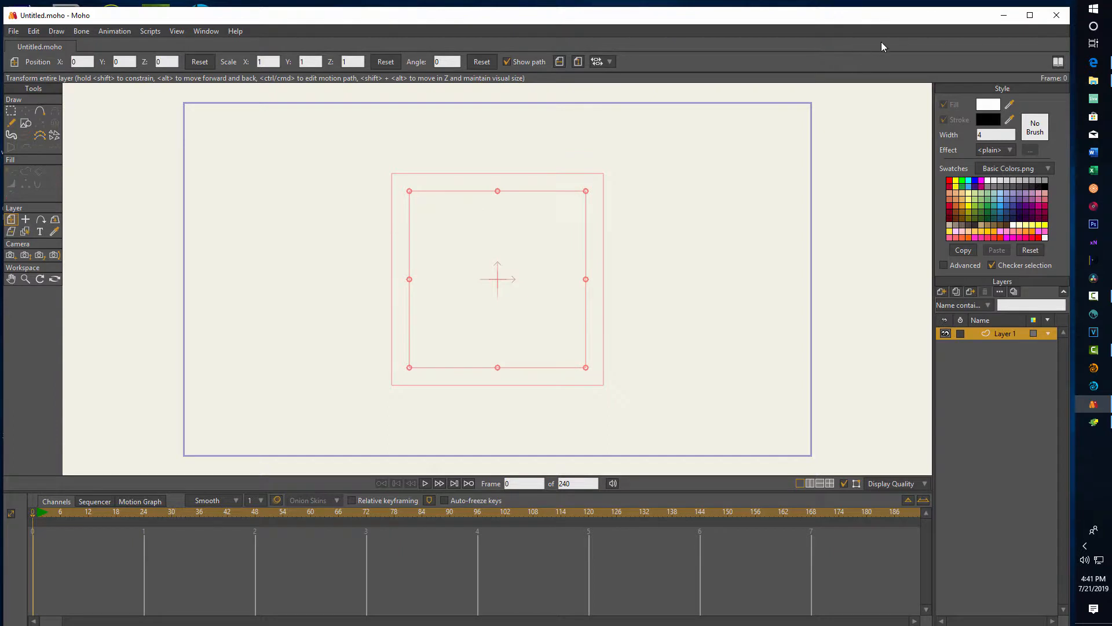
Import Mouth 1 from the Mouths project in the Papagayo folder into the new Moho document.
mouse_move(869, 22)
left_mouse_down()
mouse_move(759, 11)
mouse_move(873, 9)
mouse_move(859, 16)
left_mouse_up()
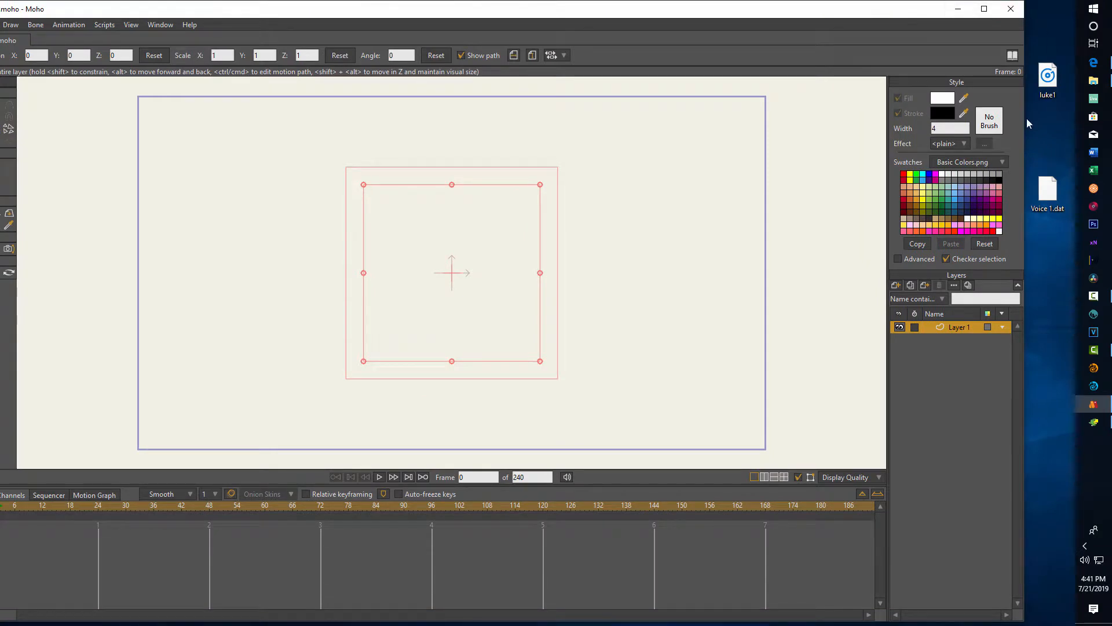
left_click(1093, 80)
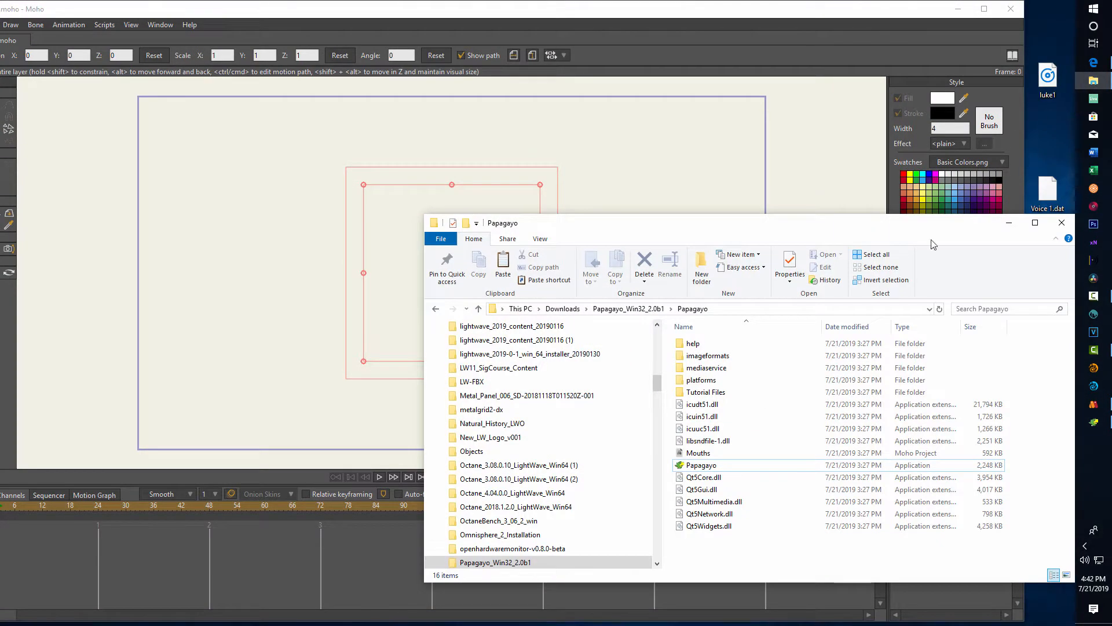
left_click(698, 454)
left_click_drag(698, 454, 247, 242)
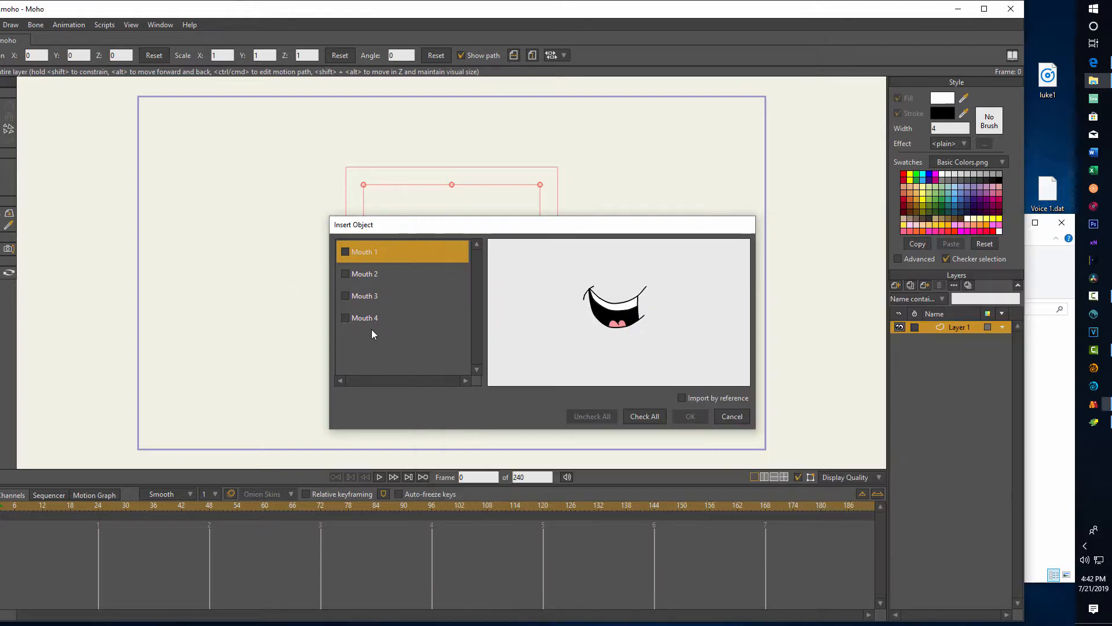
left_click(372, 333)
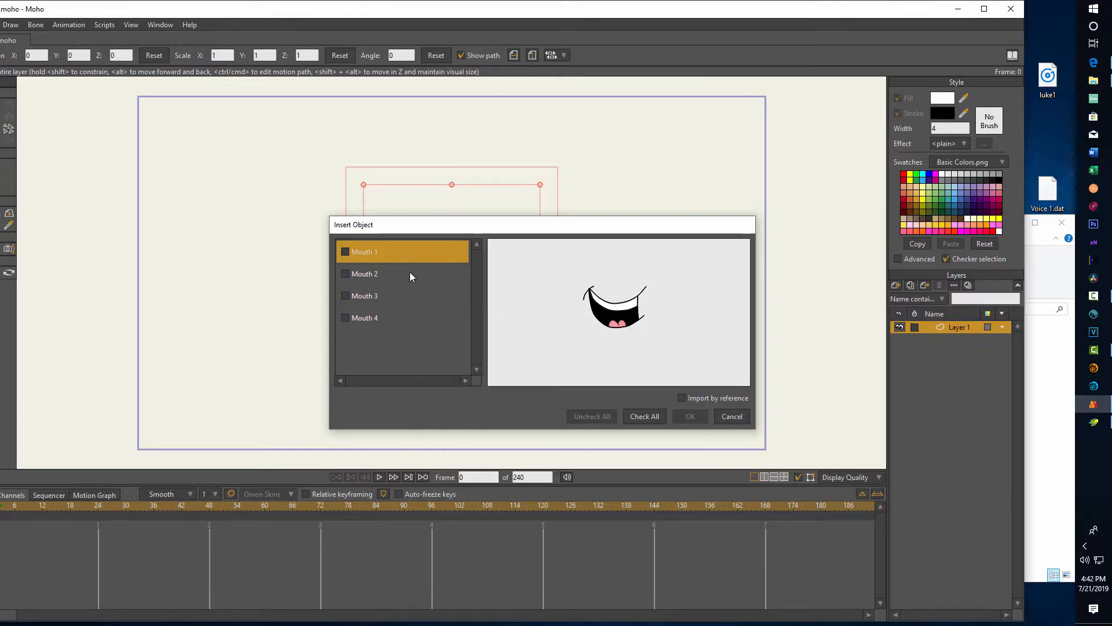
left_click(345, 253)
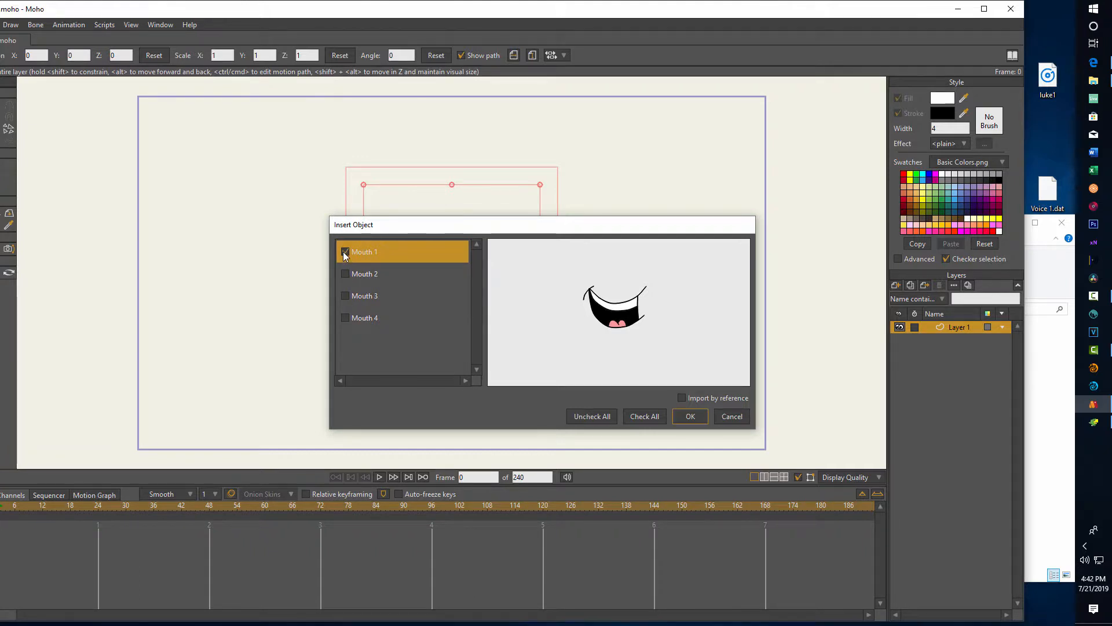
left_click(690, 417)
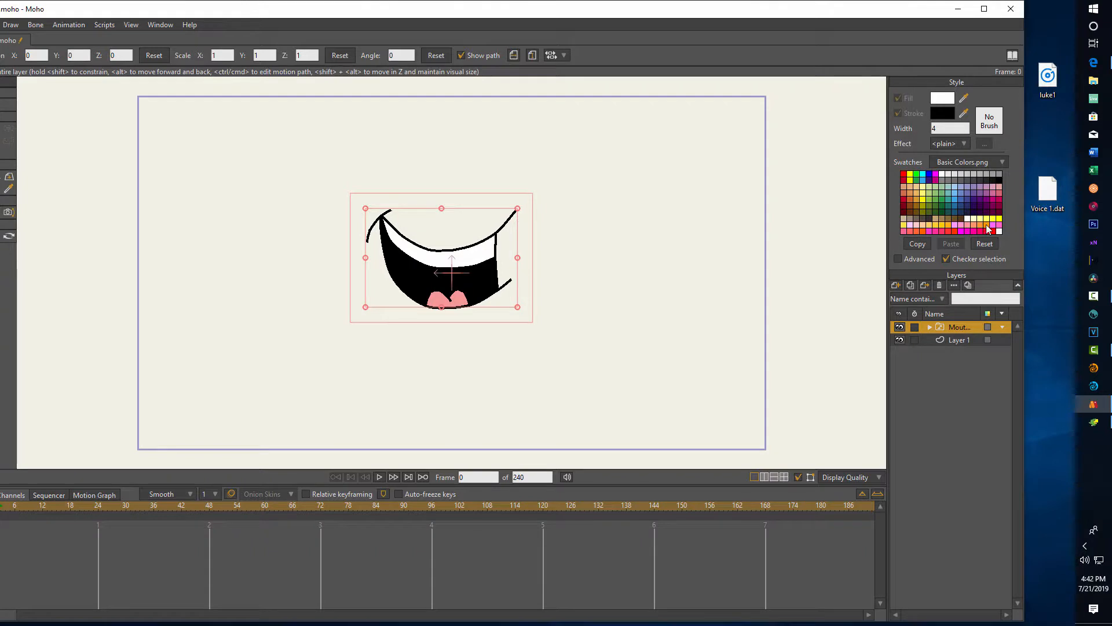
Set the Mouth 1 layer's audio sync source to the switch data file Voice 1.dat from the desktop.
double_click(953, 327)
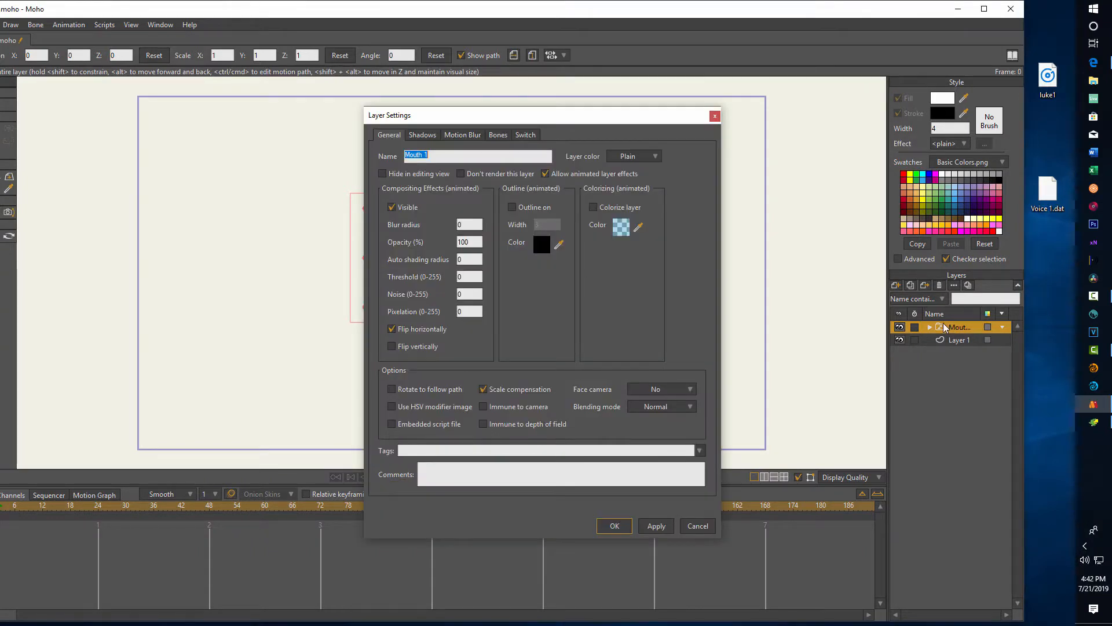
left_click(525, 137)
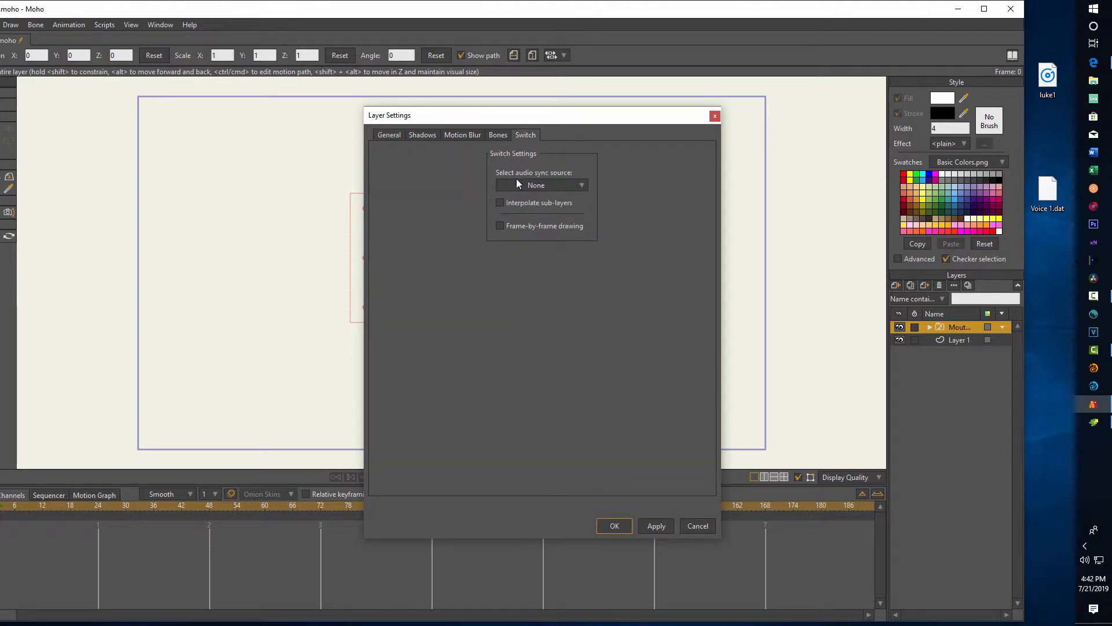
left_click(583, 187)
left_click(601, 213)
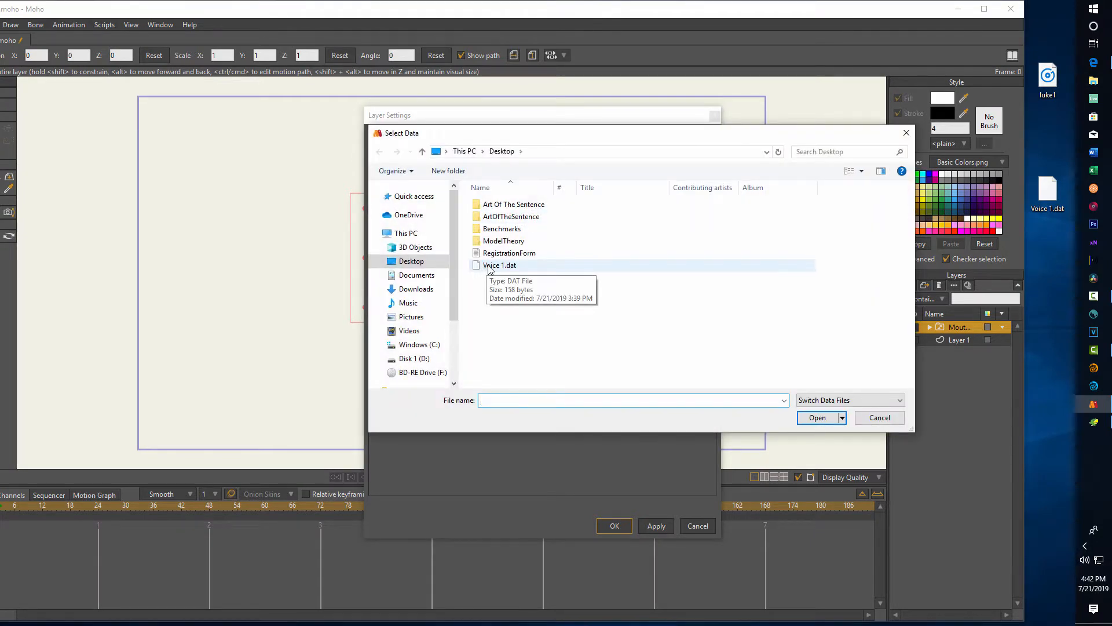
left_click(489, 268)
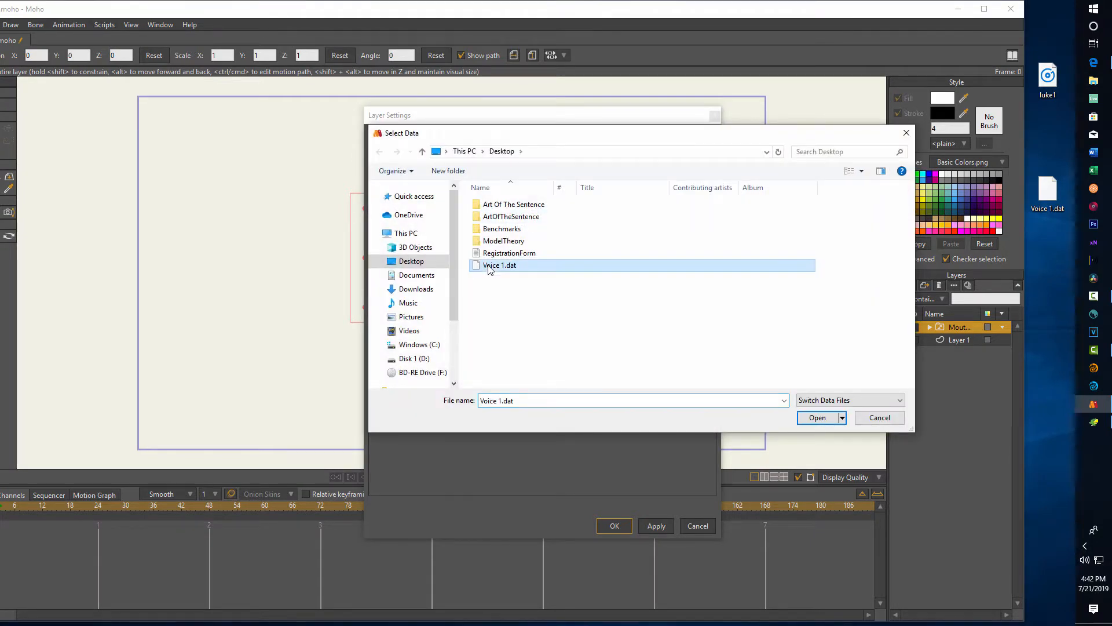
left_click(816, 418)
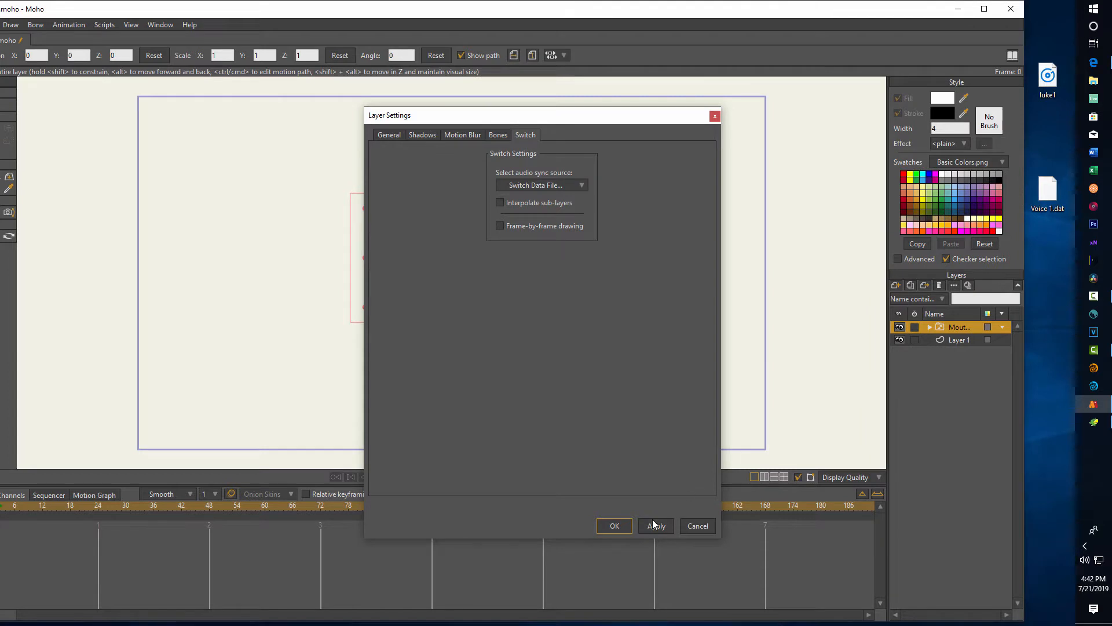
left_click(616, 527)
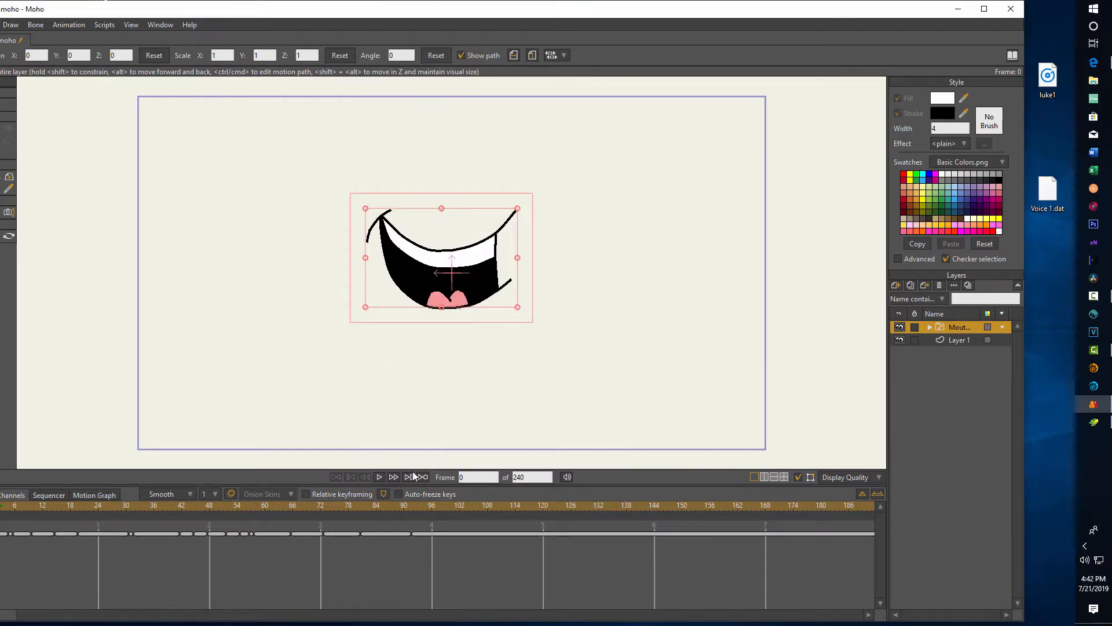
Play the mouth animation, return to frame 0, and maximize the window.
left_click(379, 476)
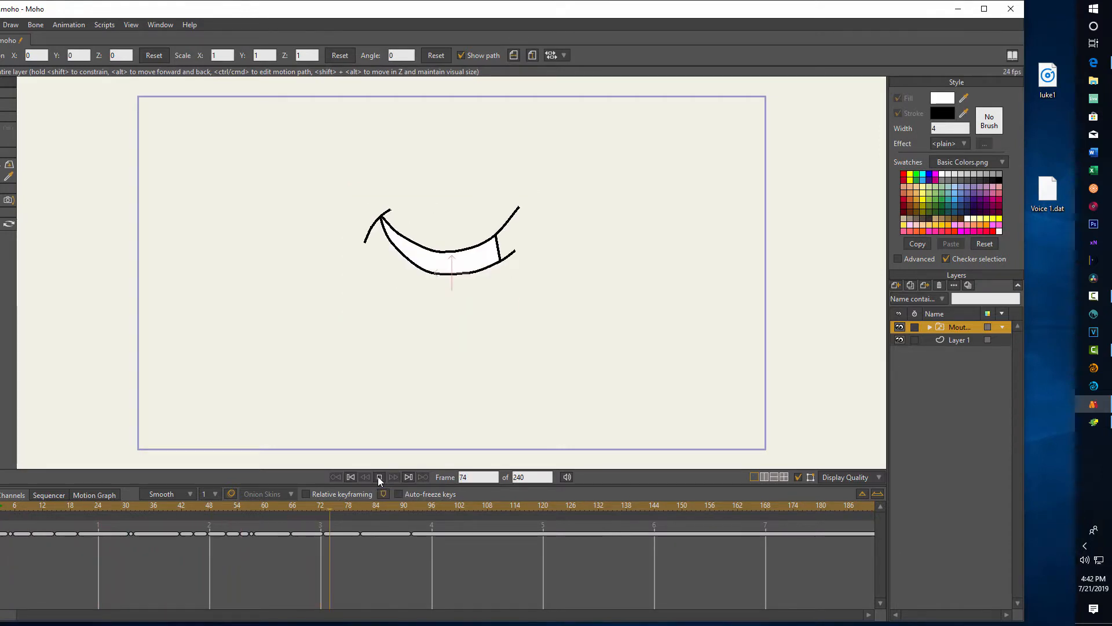
left_click(379, 476)
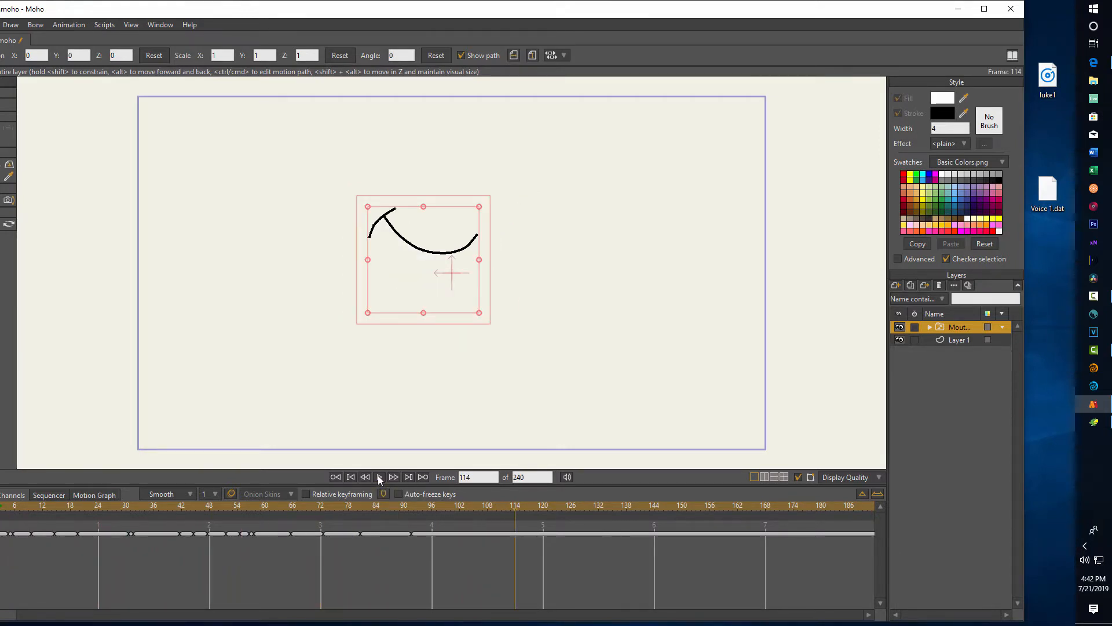
double_click(473, 476)
type("0")
key("Return")
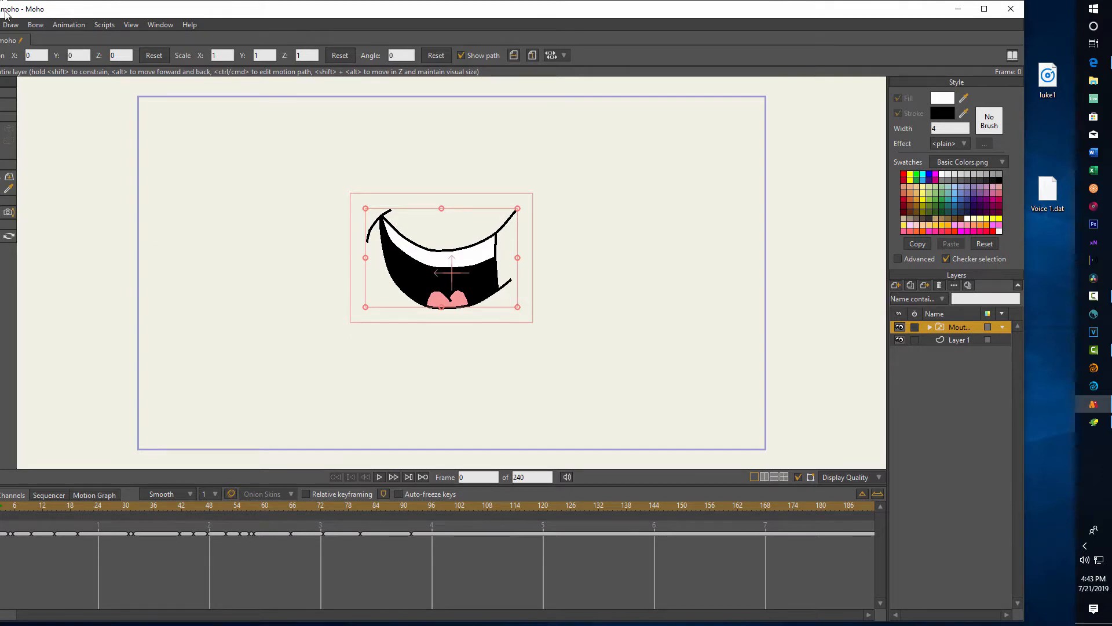
left_click(984, 10)
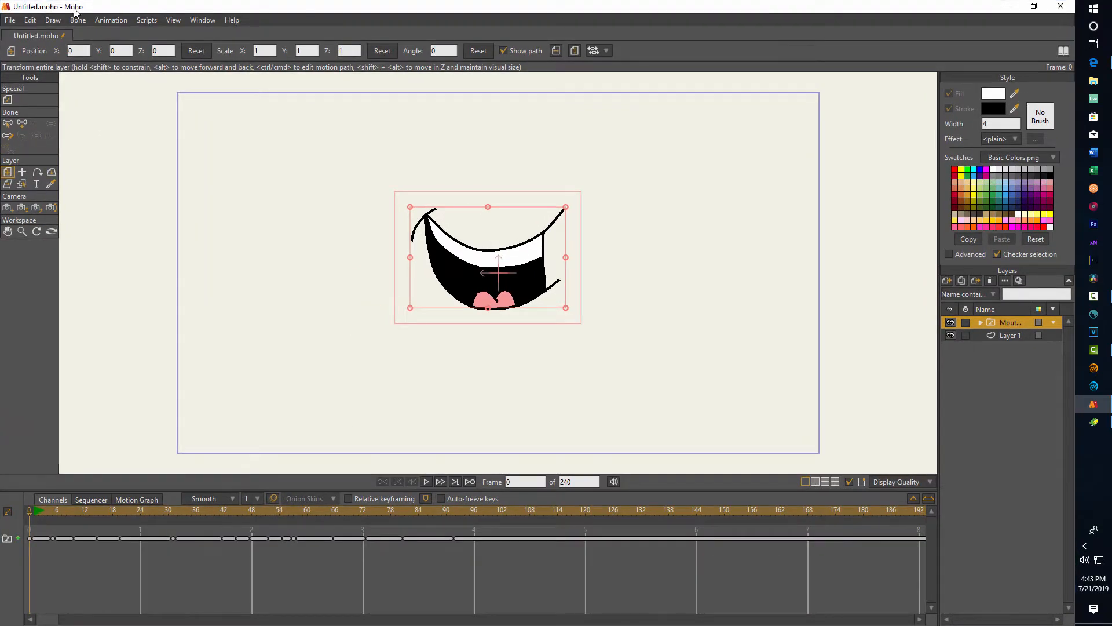
Import the luke1 audio file from the desktop and play the mouth animation with the sound.
left_click(11, 21)
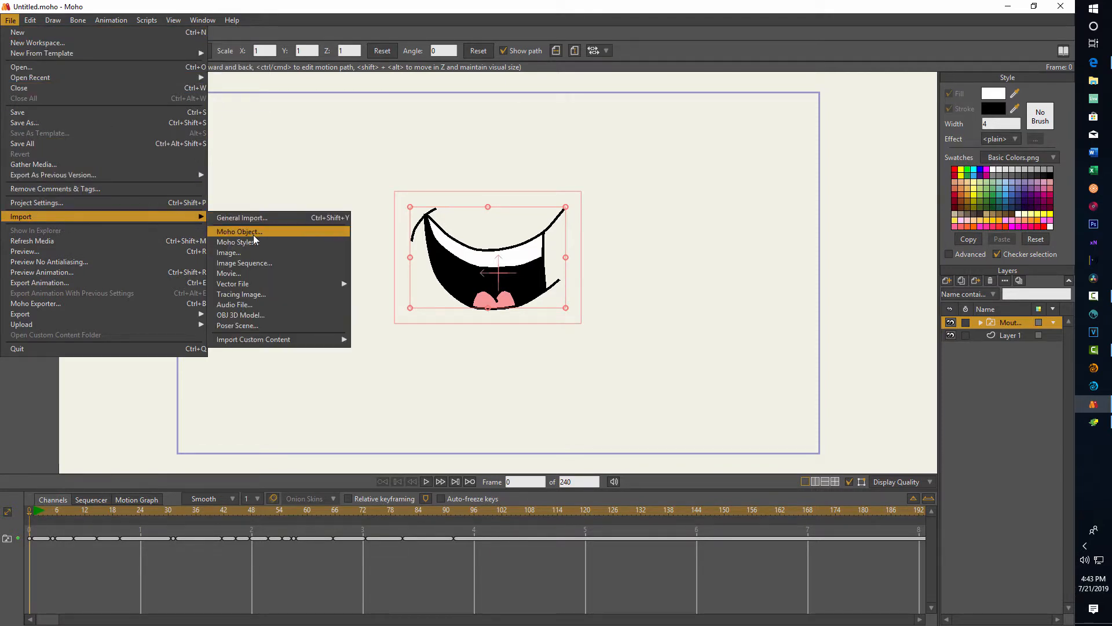
left_click(262, 303)
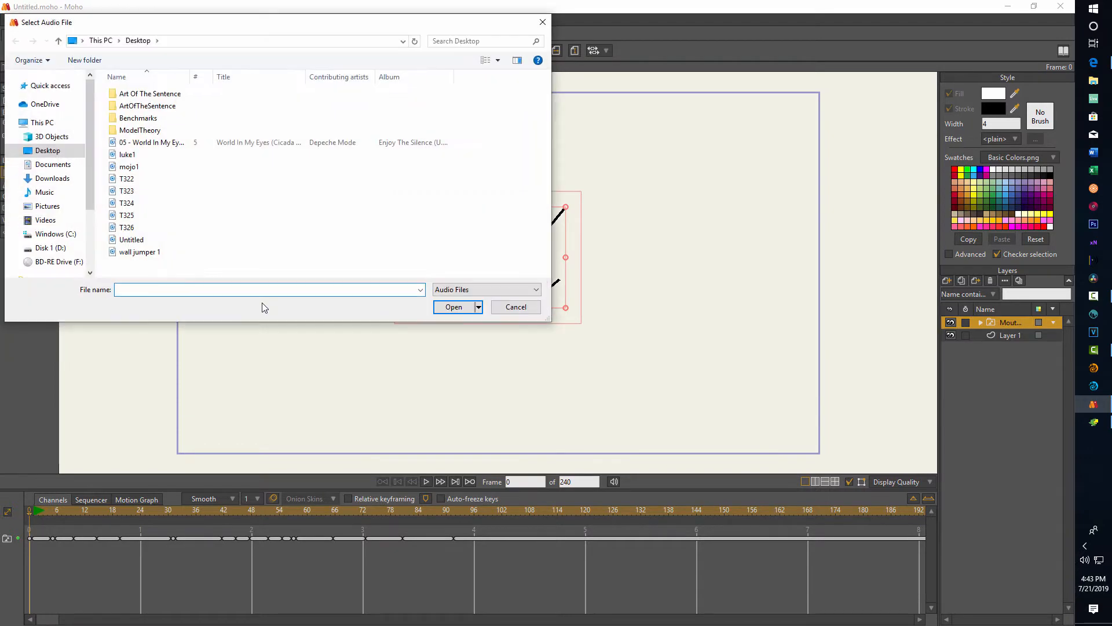
left_click(127, 156)
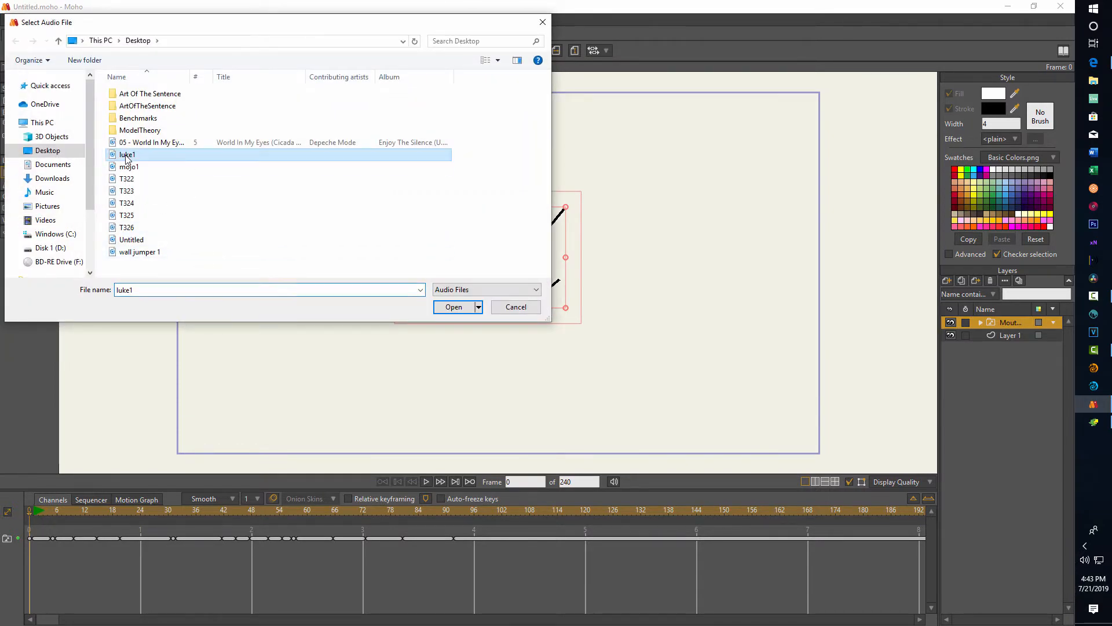
left_click(455, 307)
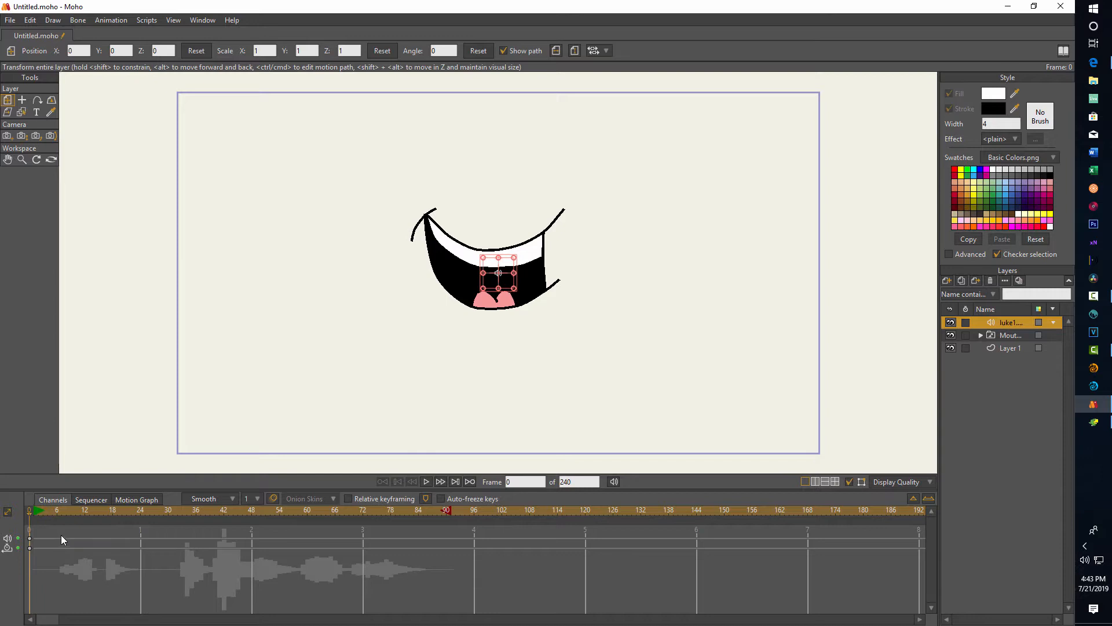
left_click(426, 482)
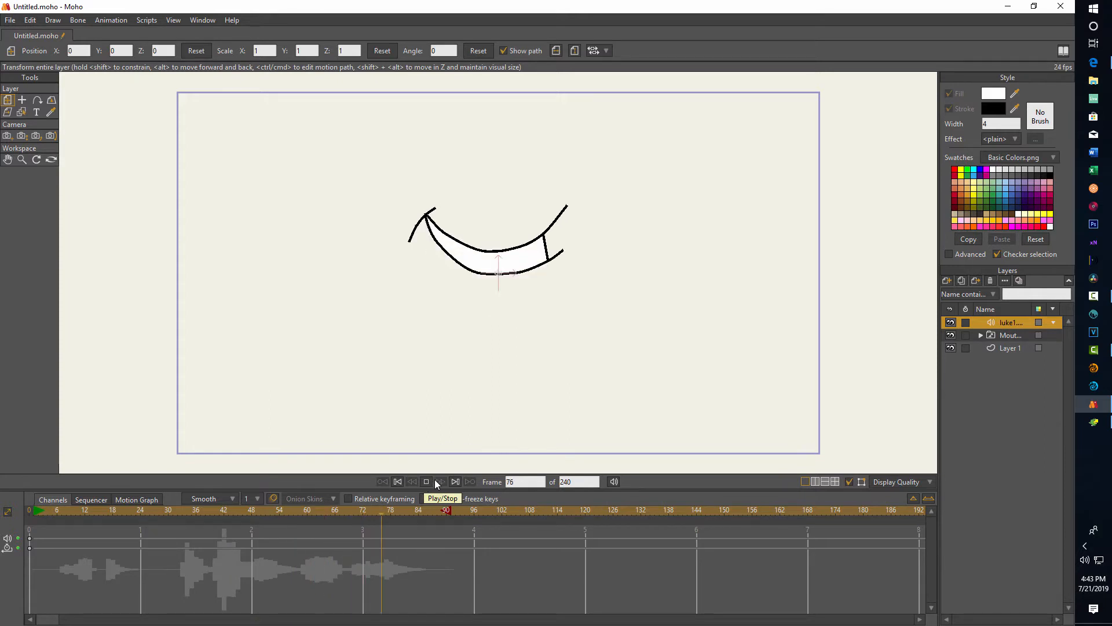
left_click(425, 481)
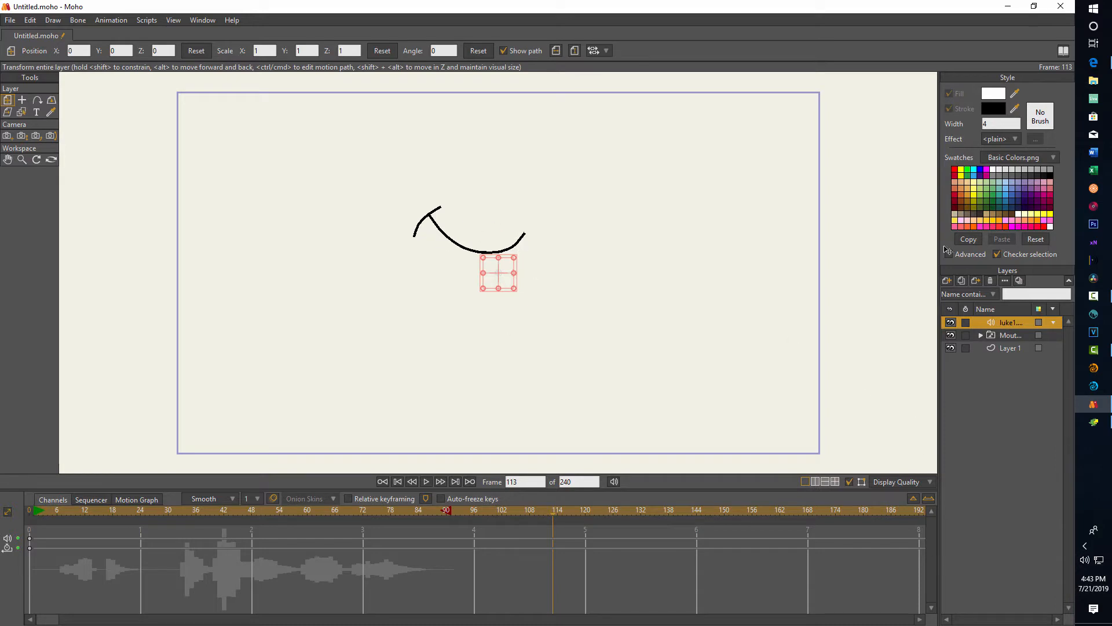
Shift the mouth layer's switch keys from frame 72 onward about two frames earlier, and scale the mouth to about 0.16 at frame 0.
left_click(1011, 335)
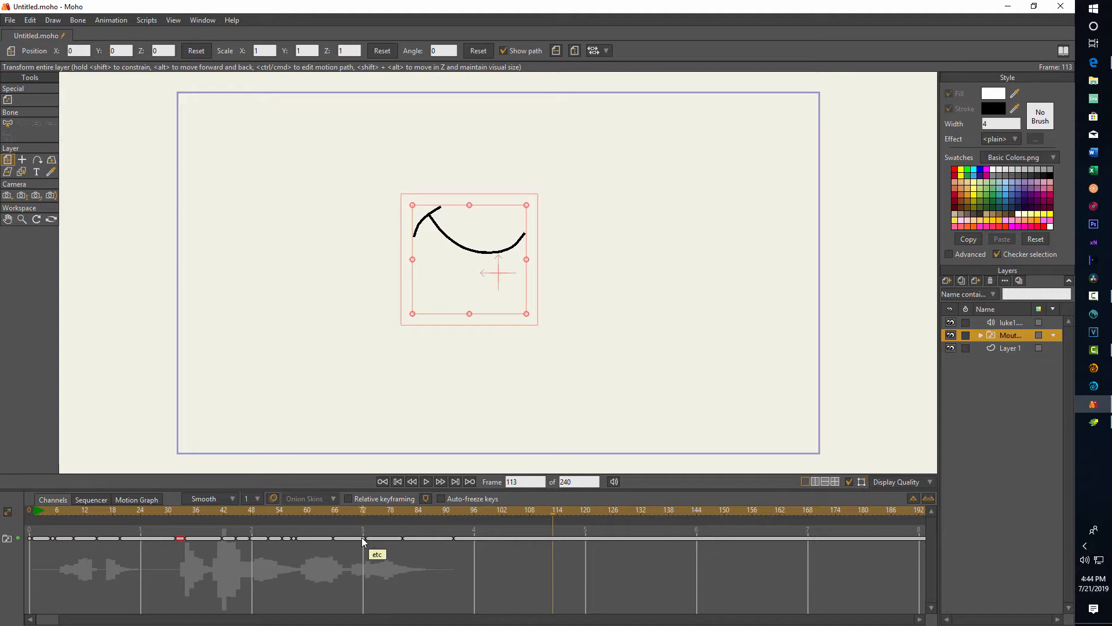
left_click_drag(364, 539, 354, 539)
double_click(533, 481)
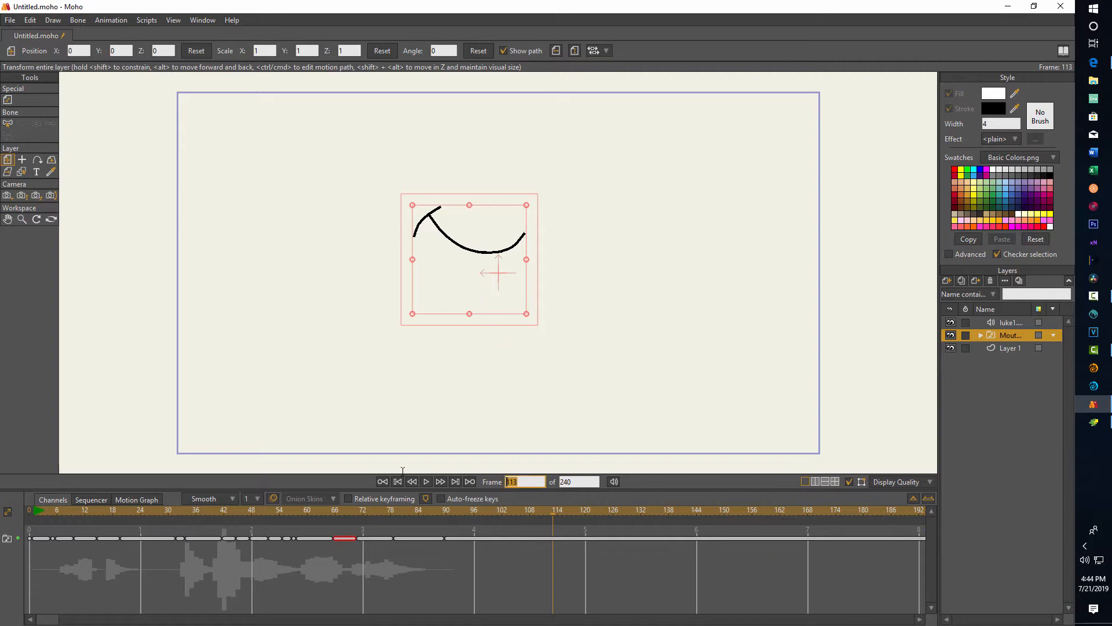
type("0")
key("Return")
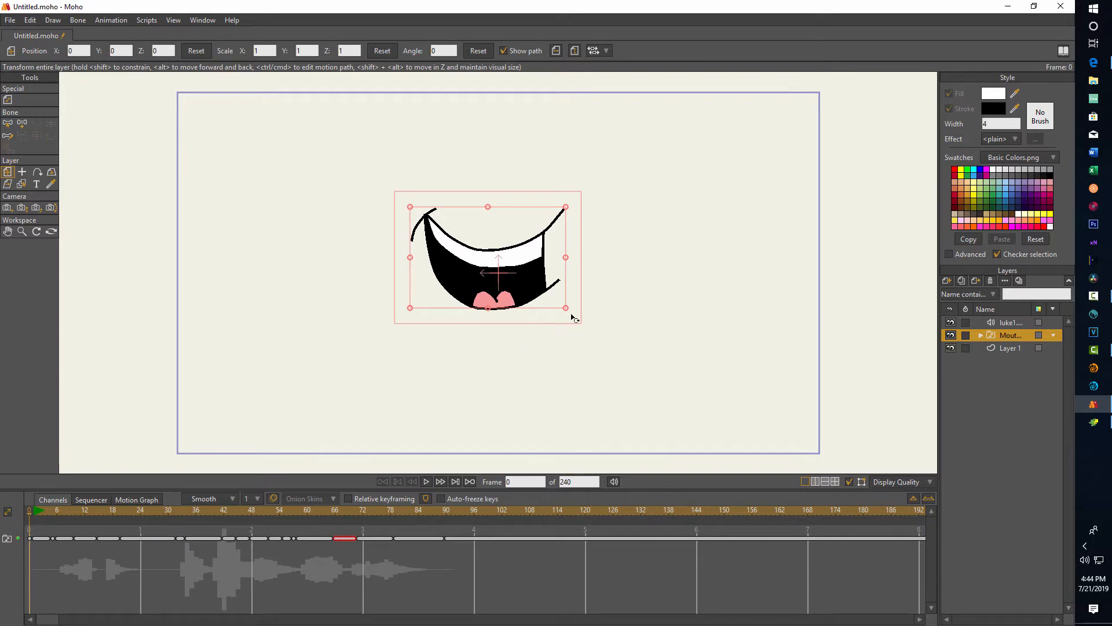
left_click_drag(565, 310, 509, 282)
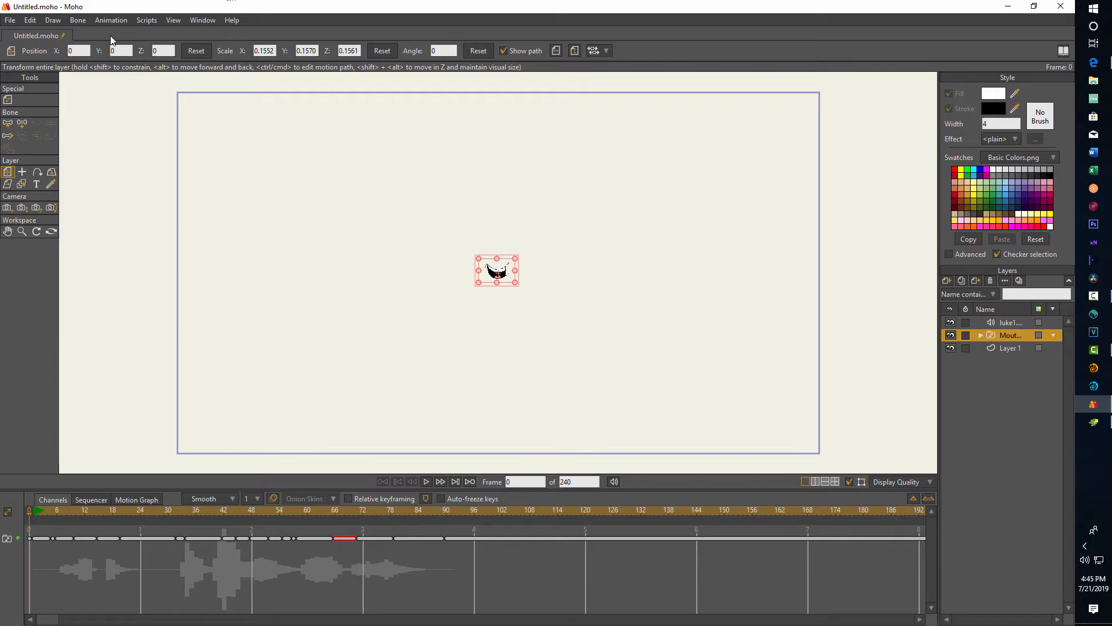
Create a character with the Character Wizard using the Boy Toon head, no mouth, and the Front view.
left_click(173, 20)
mouse_move(197, 21)
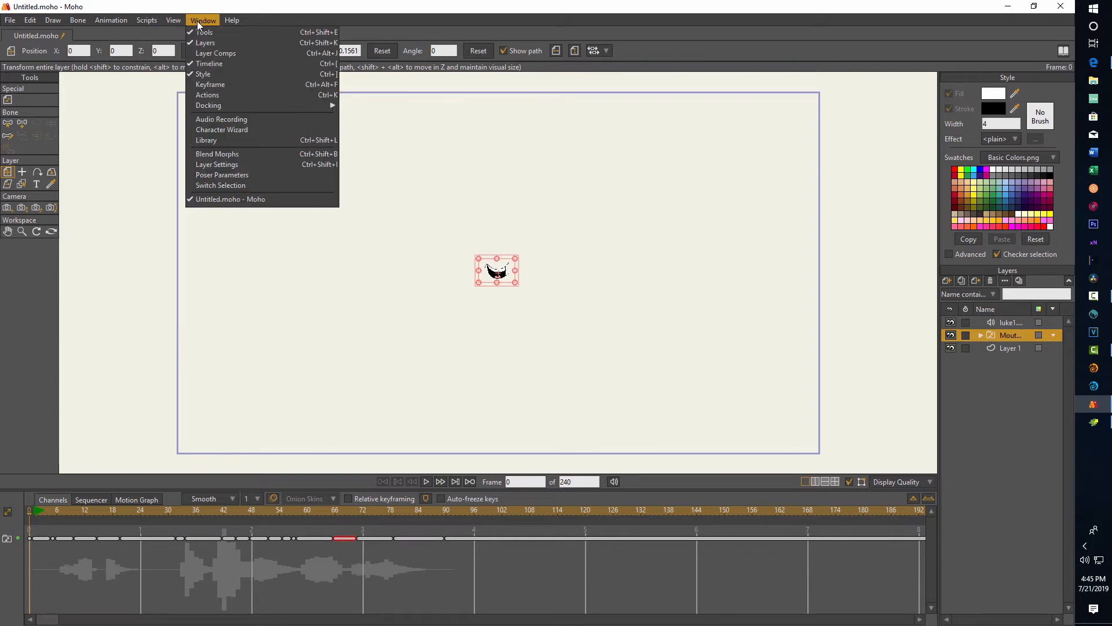
left_click(236, 131)
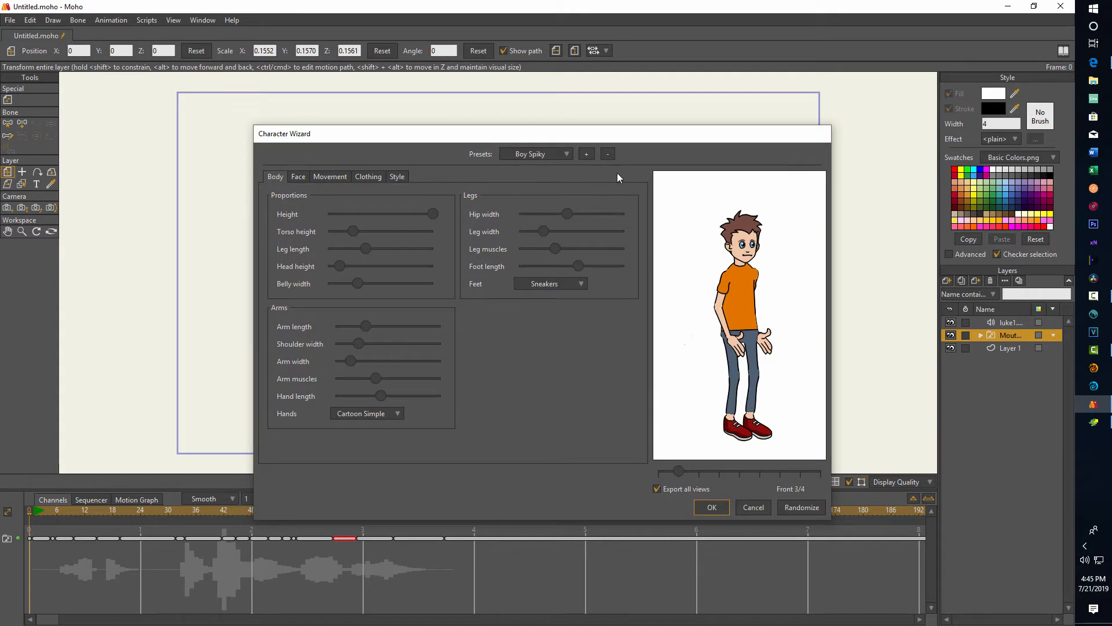
left_click(298, 177)
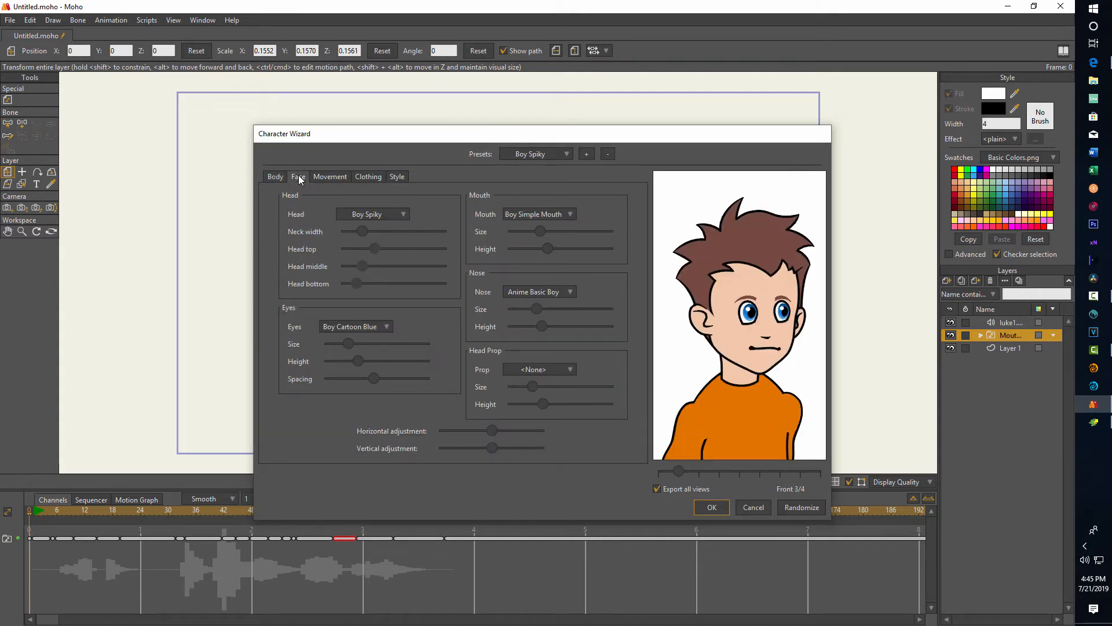
left_click(401, 216)
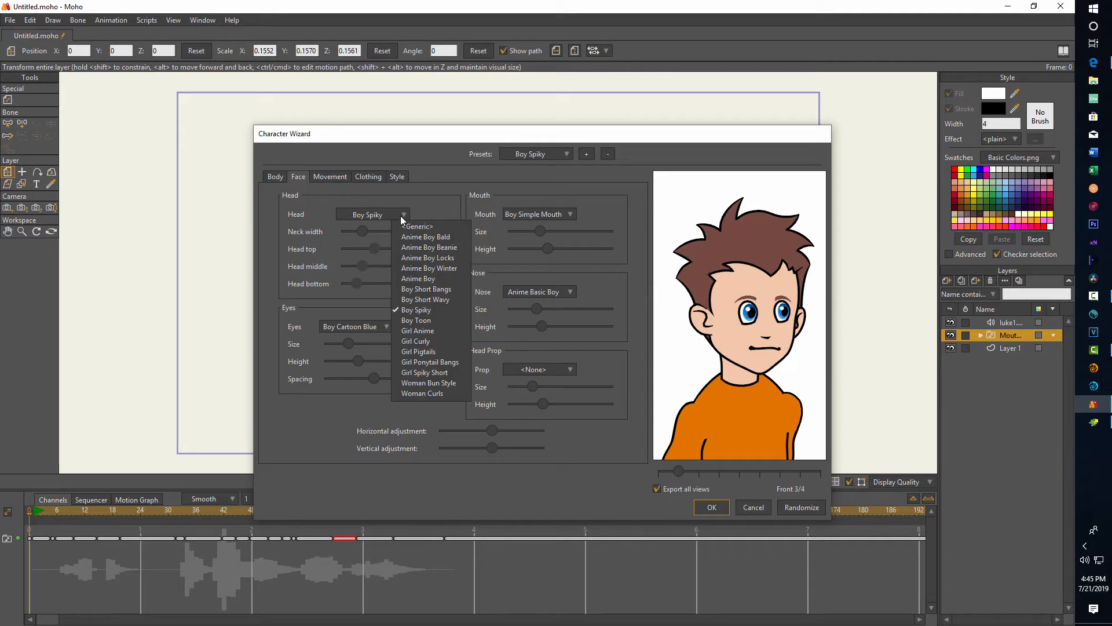
left_click(415, 320)
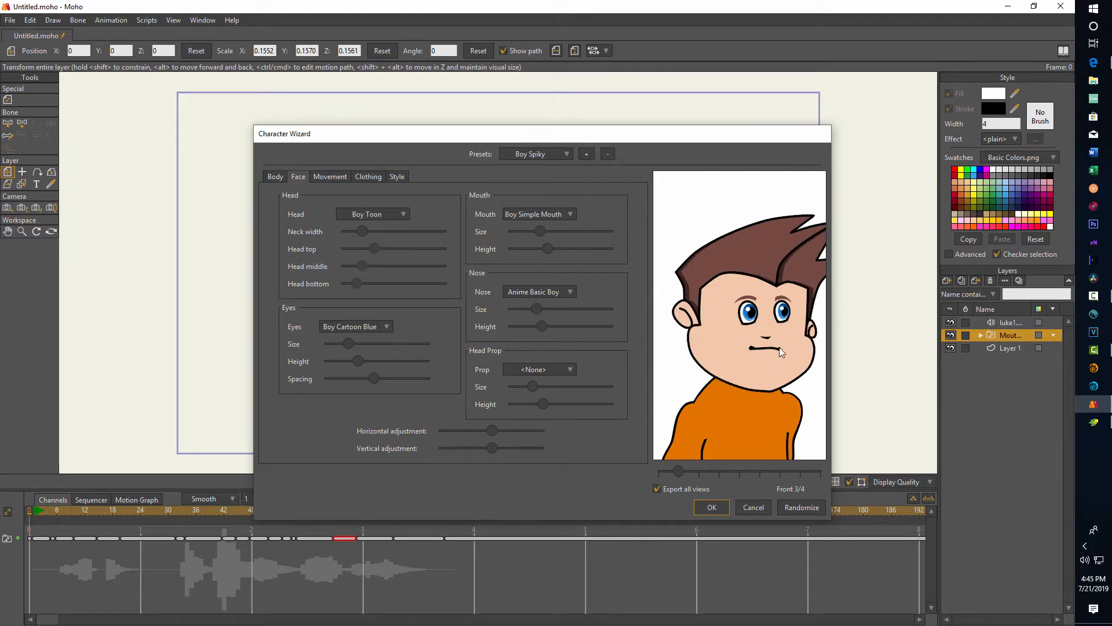
left_click(571, 215)
left_click(575, 226)
left_click_drag(680, 471, 656, 471)
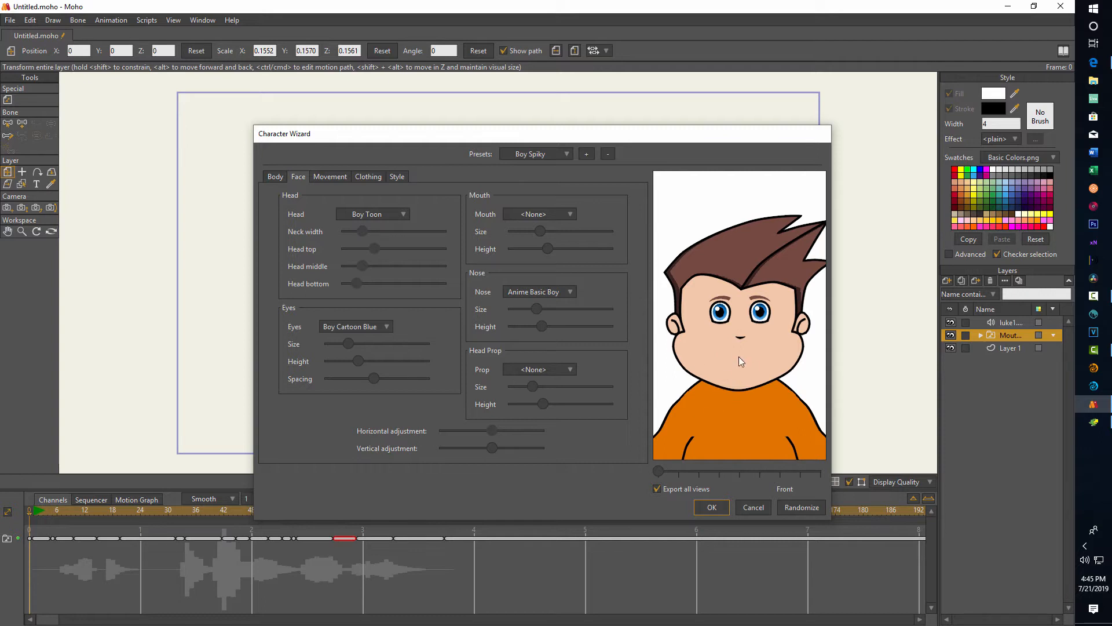
left_click(712, 508)
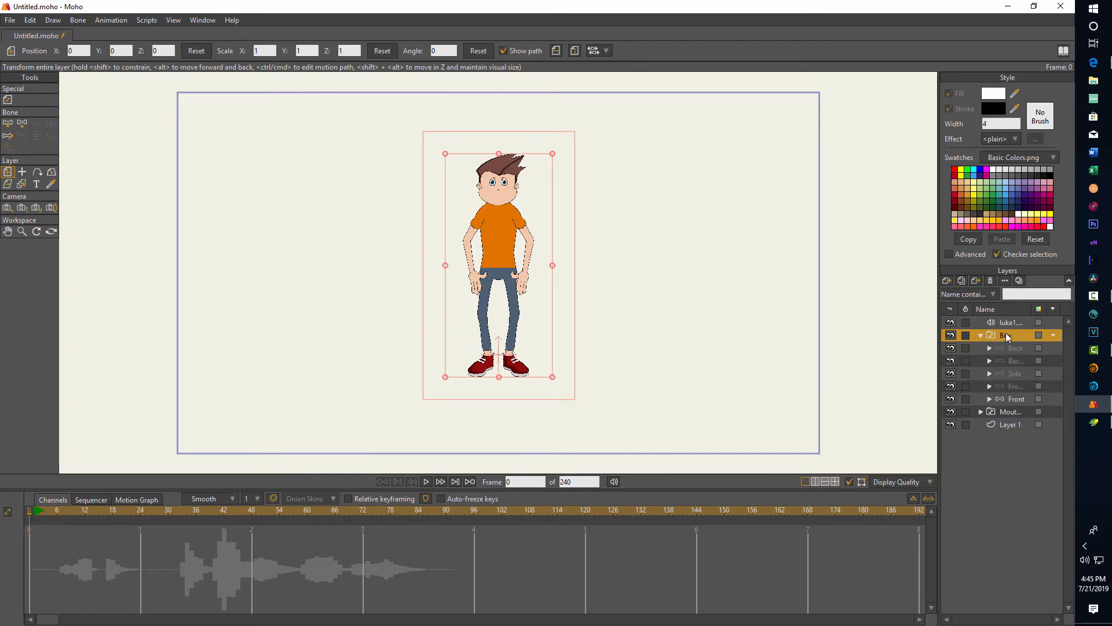
Move the mouth layer above the Boy layer and place the mouth on the face, scaled to about 0.11 by 0.09.
left_click(1010, 411)
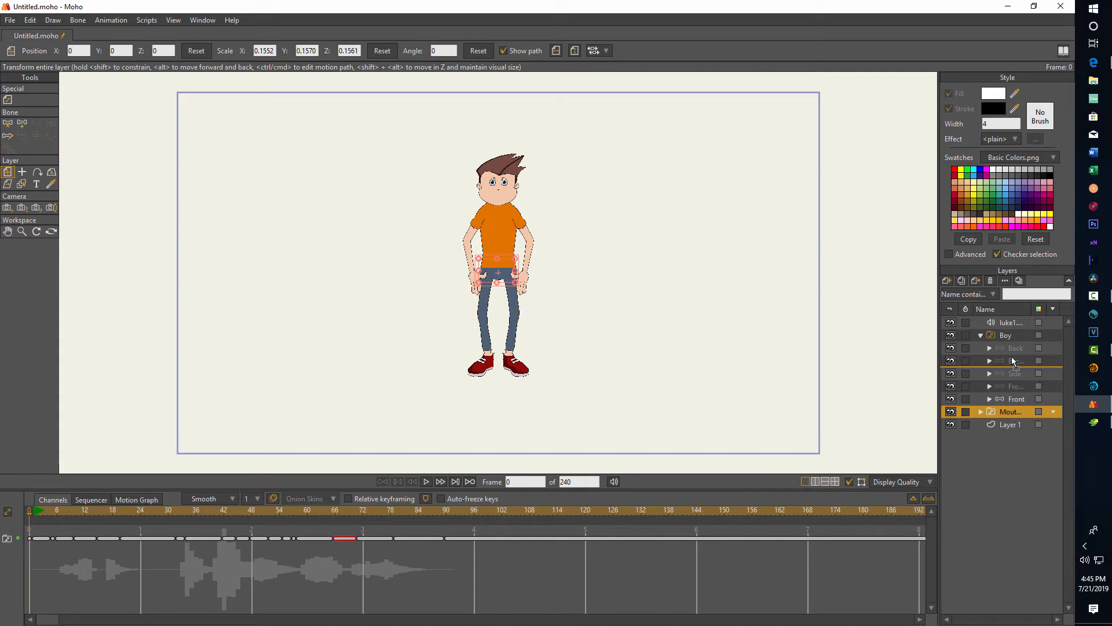
left_click_drag(1011, 341, 1011, 333)
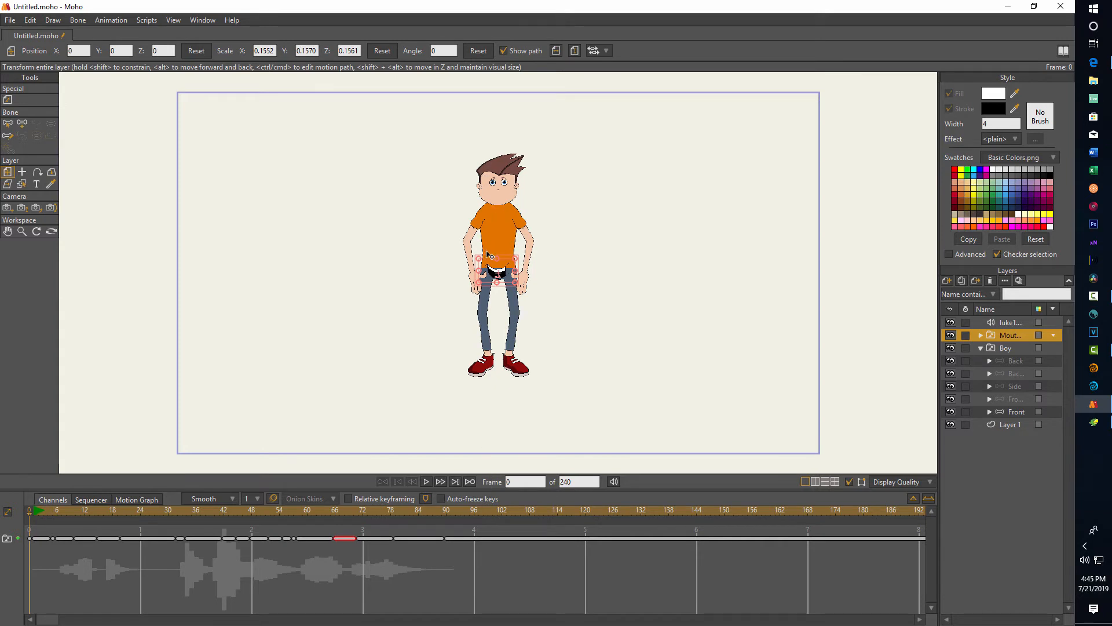
left_click_drag(508, 275, 506, 198)
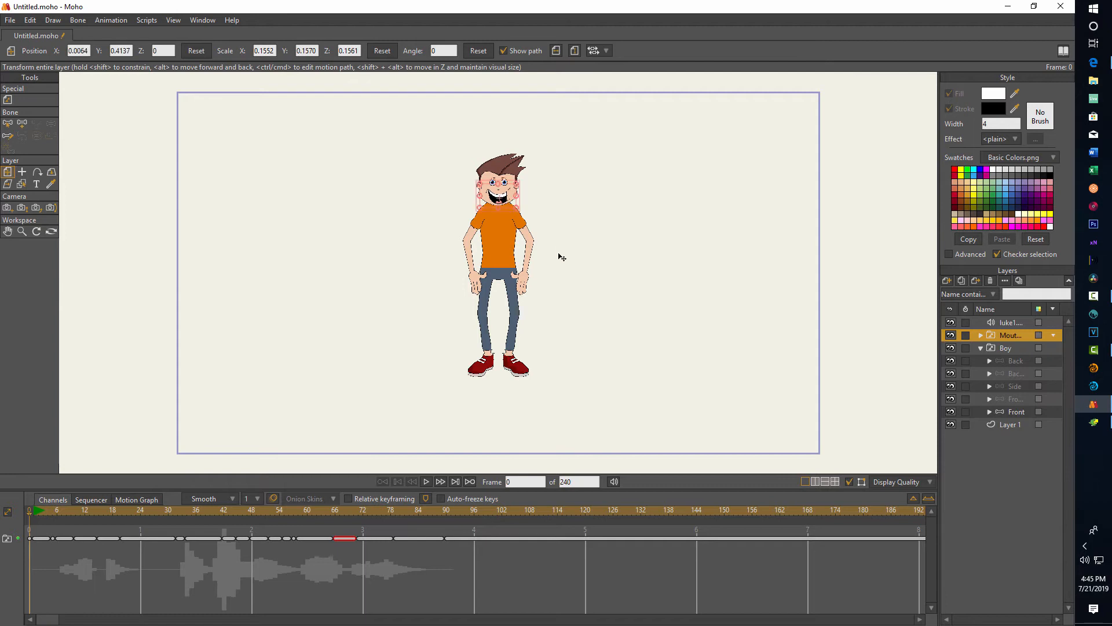
scroll(559, 253, "up", 4)
scroll(416, 142, "up", 1)
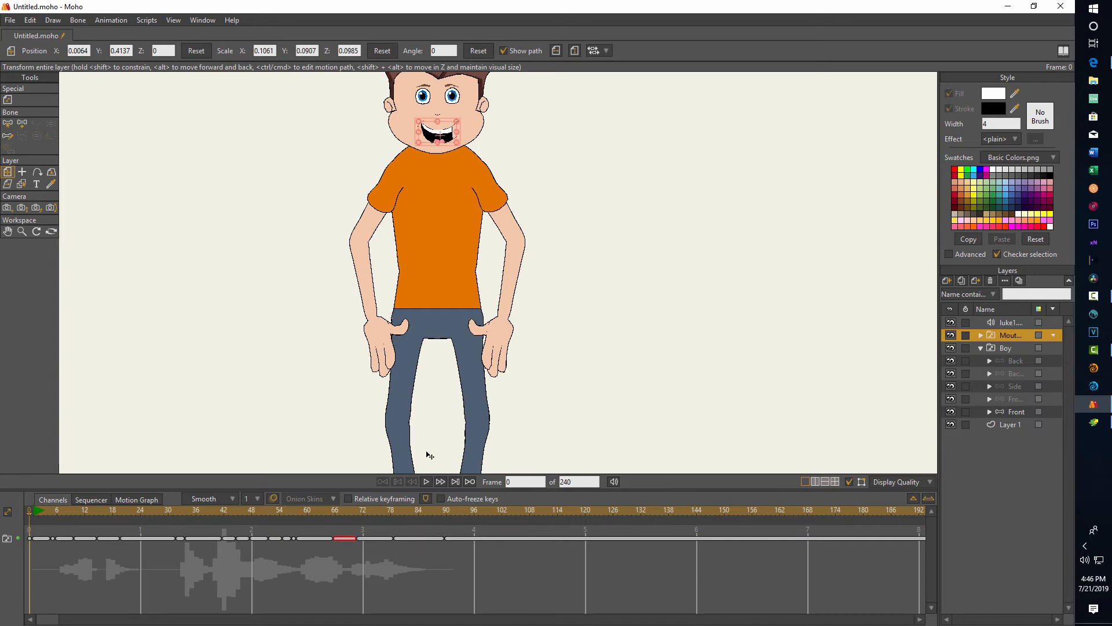
Play the character's lip-sync animation with the audio and return to frame 0.
left_click(423, 482)
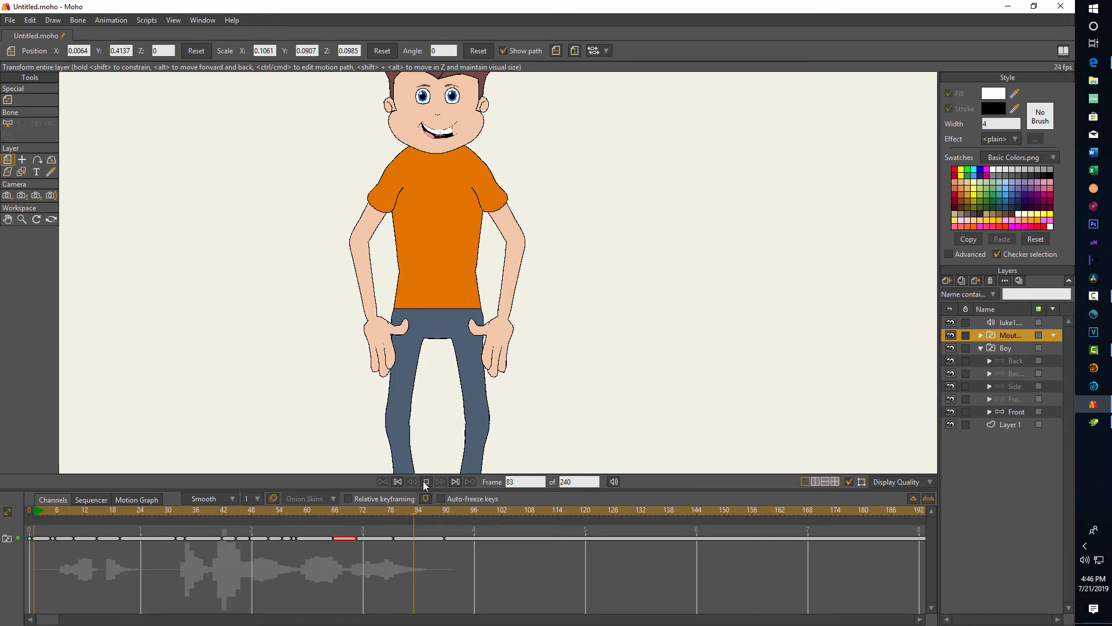
left_click(424, 482)
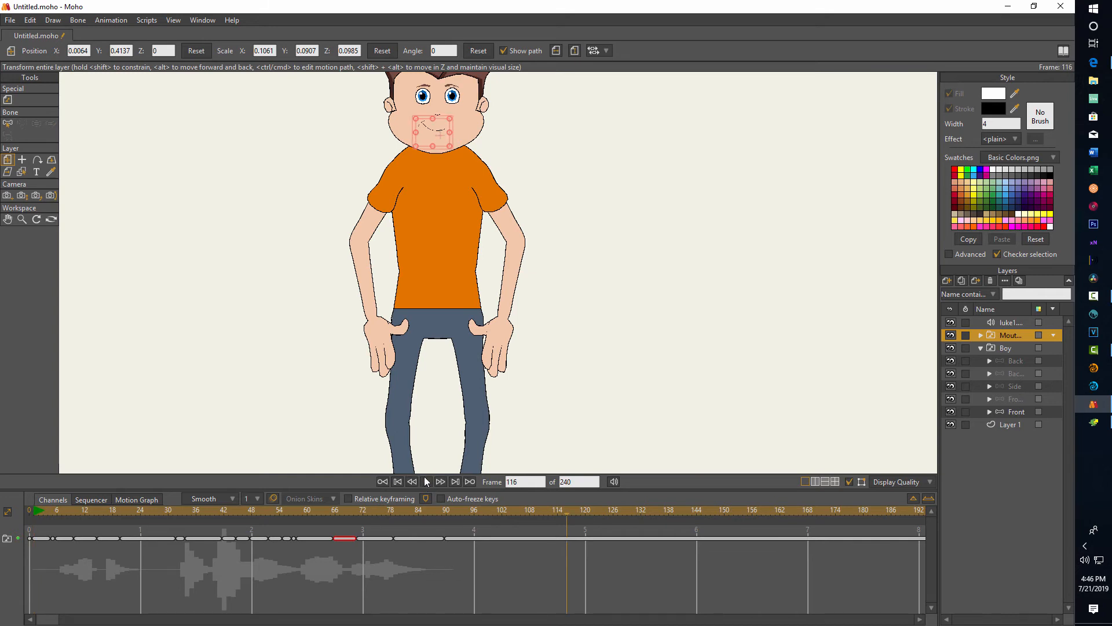
left_click(522, 483)
Check the frame rate in the project settings and close them.
left_click(11, 21)
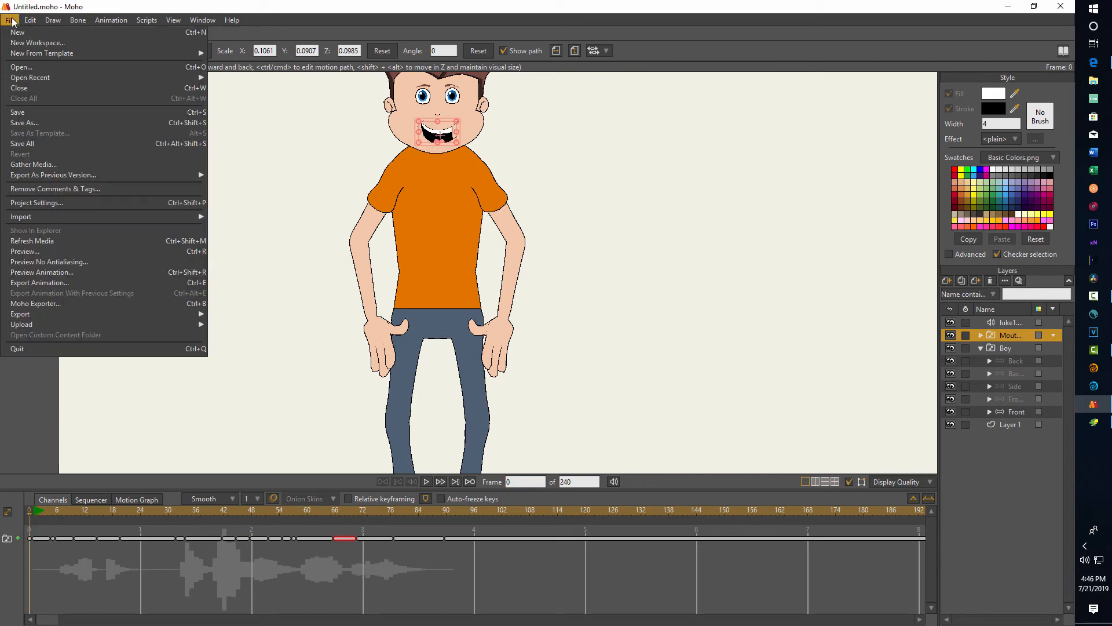
left_click(56, 203)
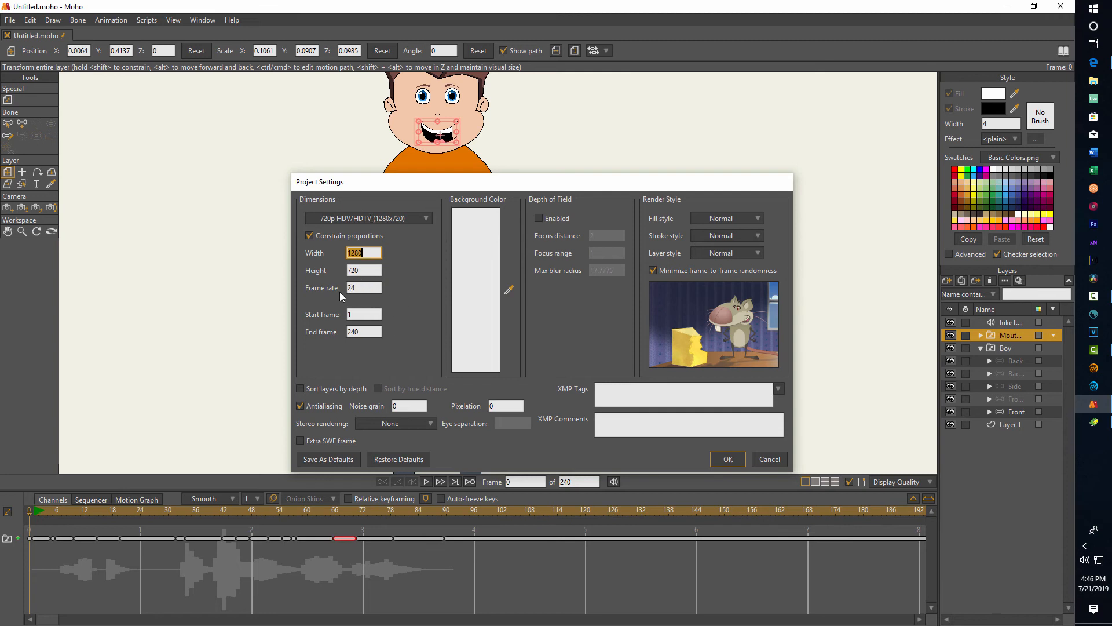
left_click(727, 460)
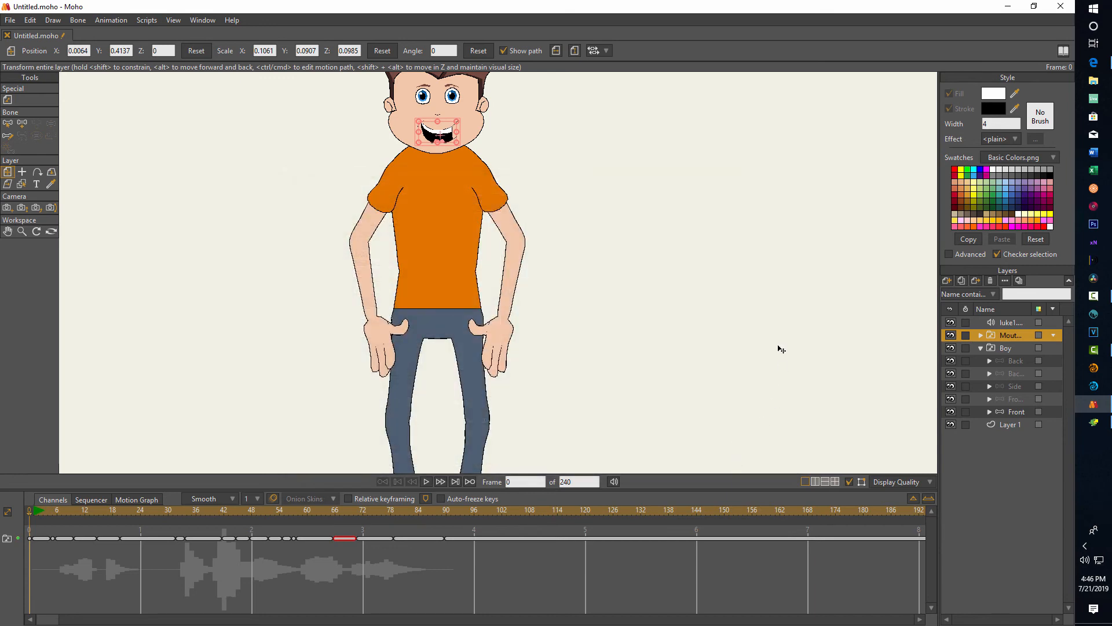